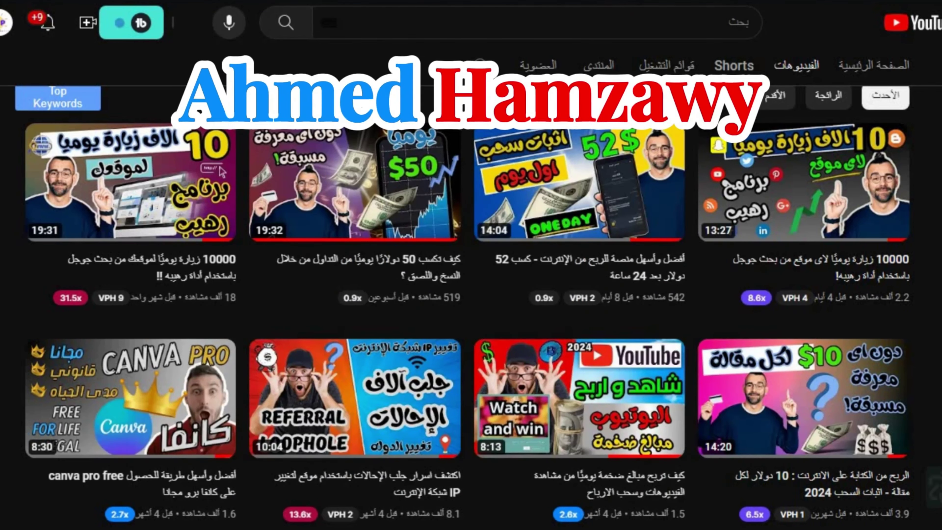
scroll(471, 297, down, 6)
scroll(471, 297, down, 15)
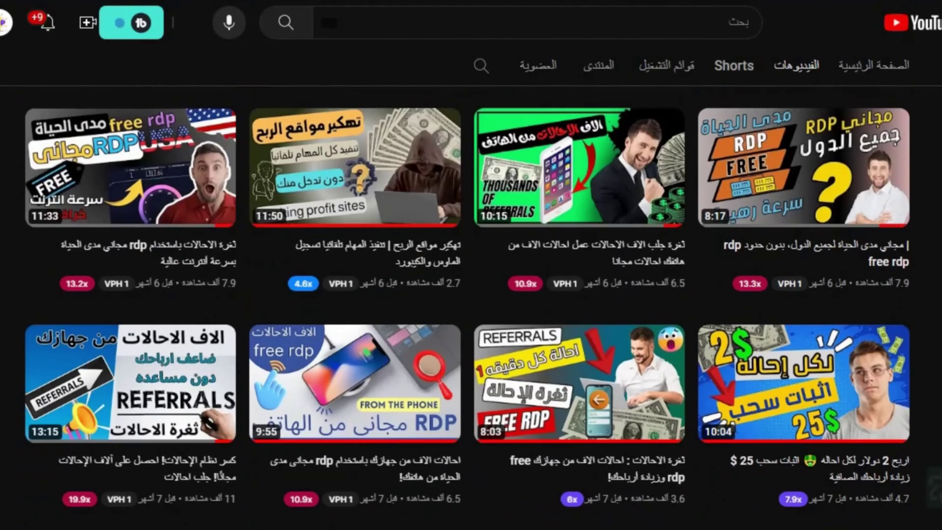
scroll(466, 488, down, 6)
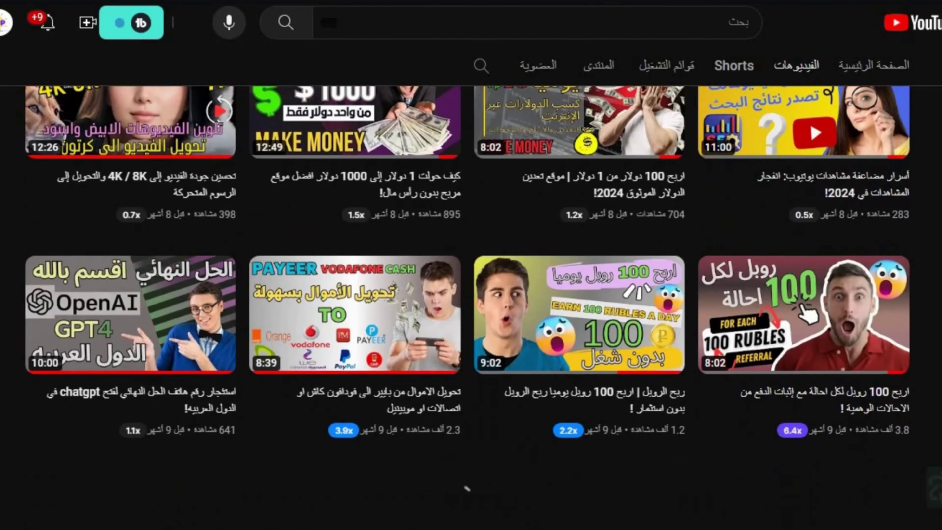
scroll(467, 307, down, 4)
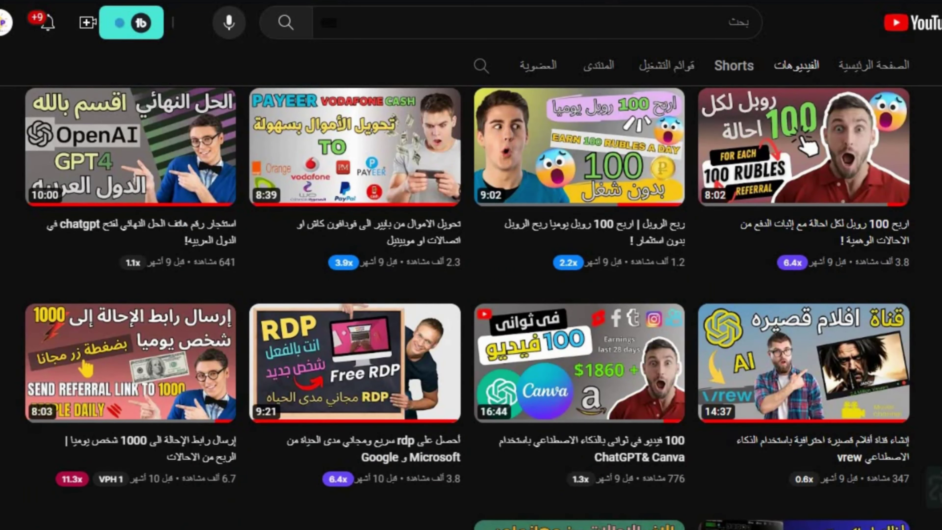
scroll(468, 307, up, 20)
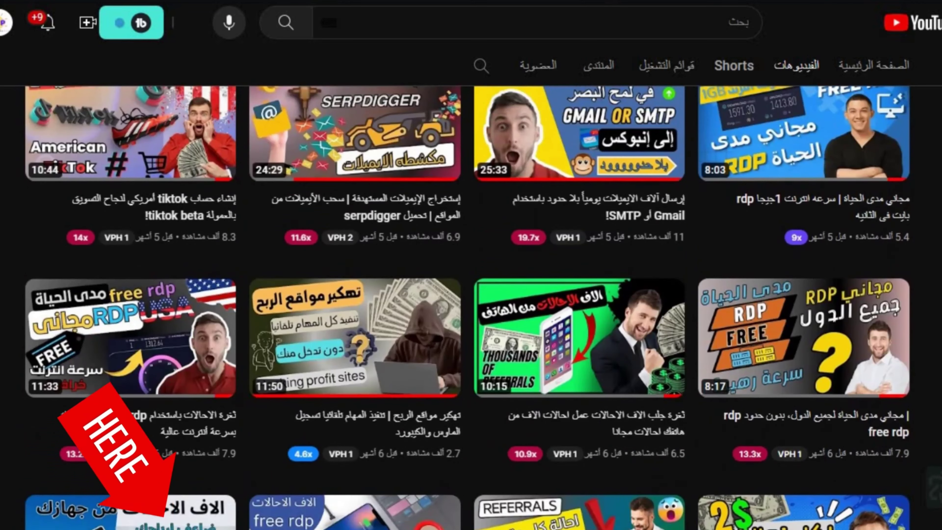
scroll(471, 297, up, 10)
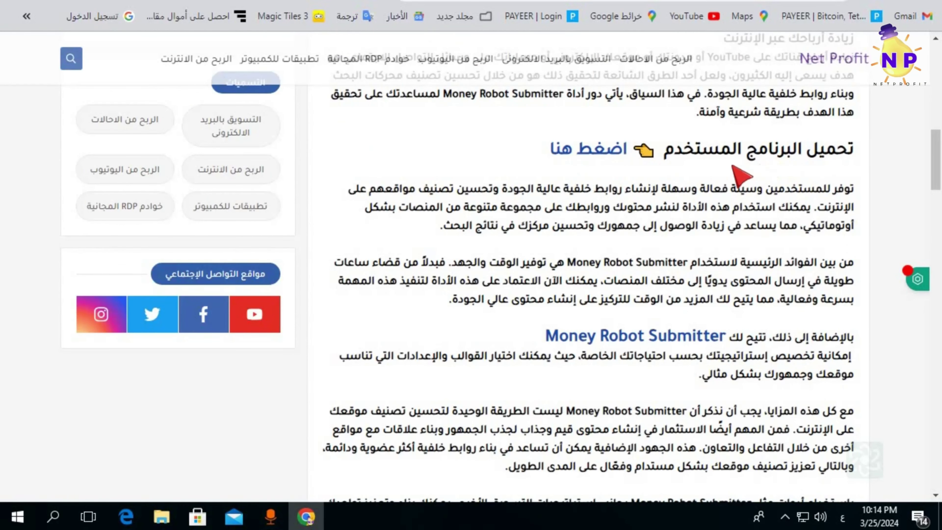
Open the Money Robot Submitter download link from the article and choose the free download on the file host.
click(594, 155)
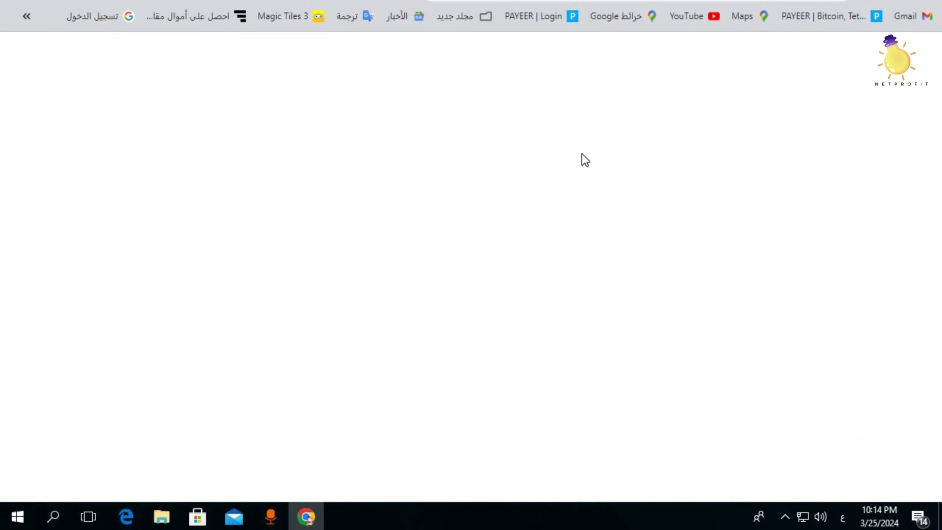
scroll(424, 256, down, 2)
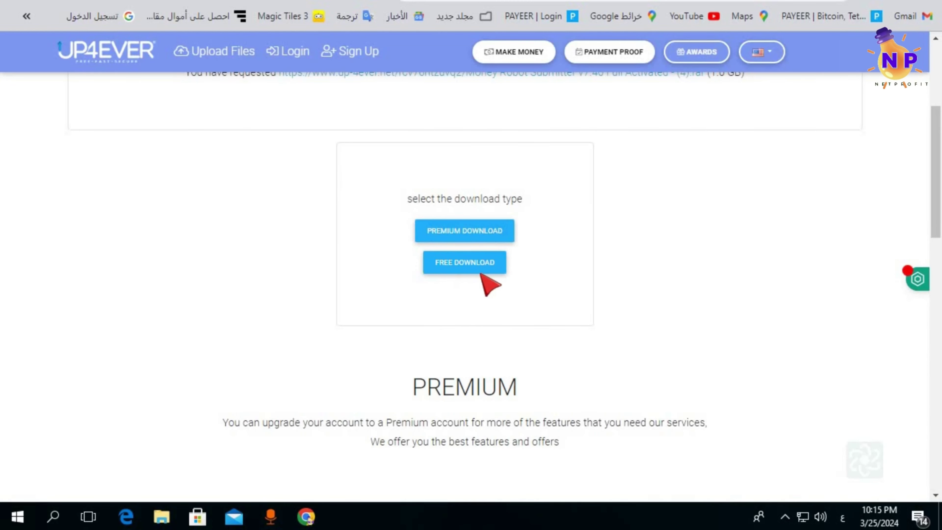
click(465, 264)
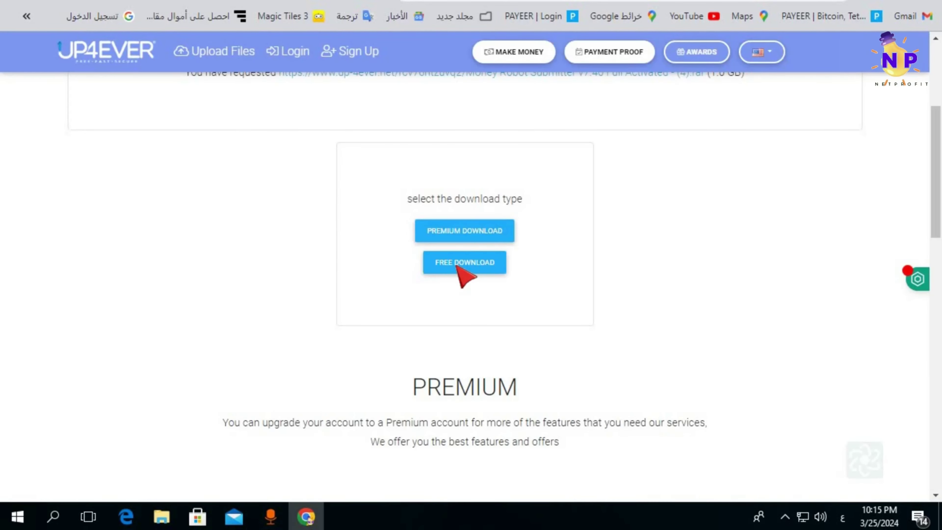
click(458, 270)
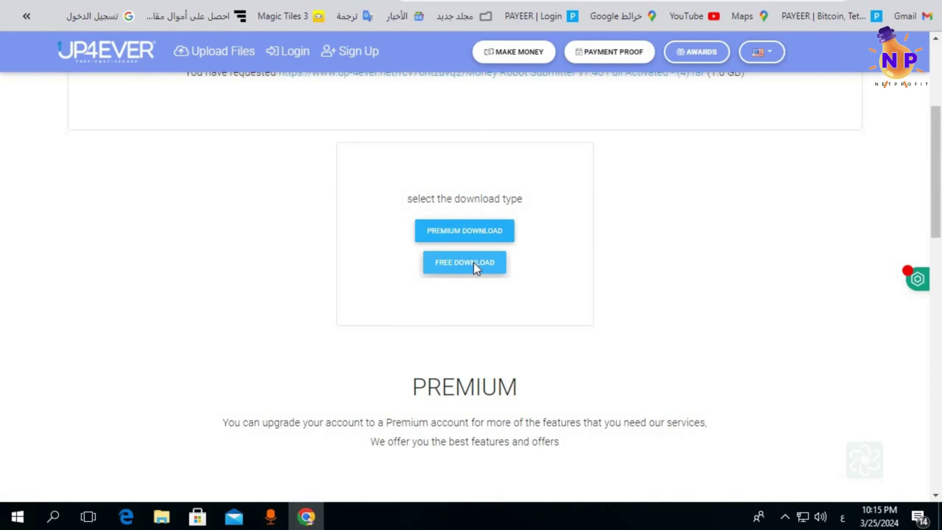
click(474, 262)
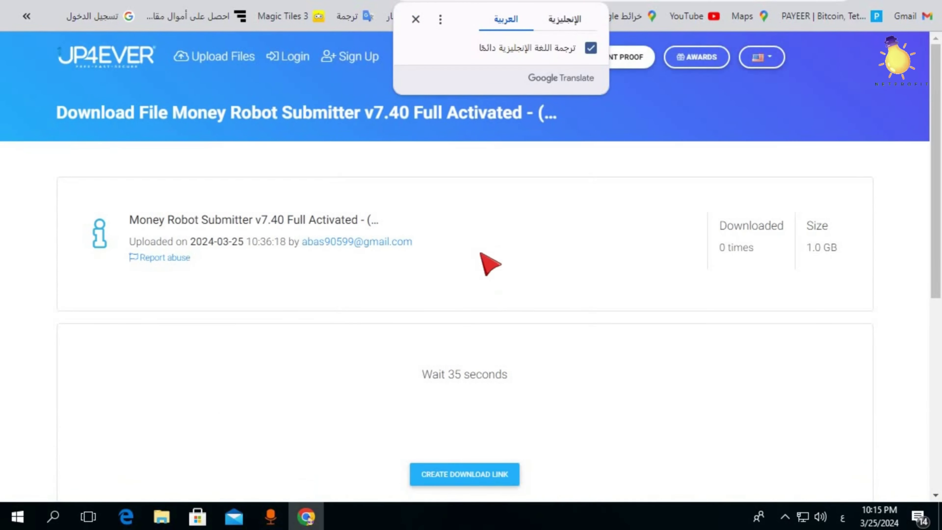
Dismiss the translation popup, pass the reCAPTCHA check and create the file's download link.
click(414, 21)
scroll(580, 341, down, 2)
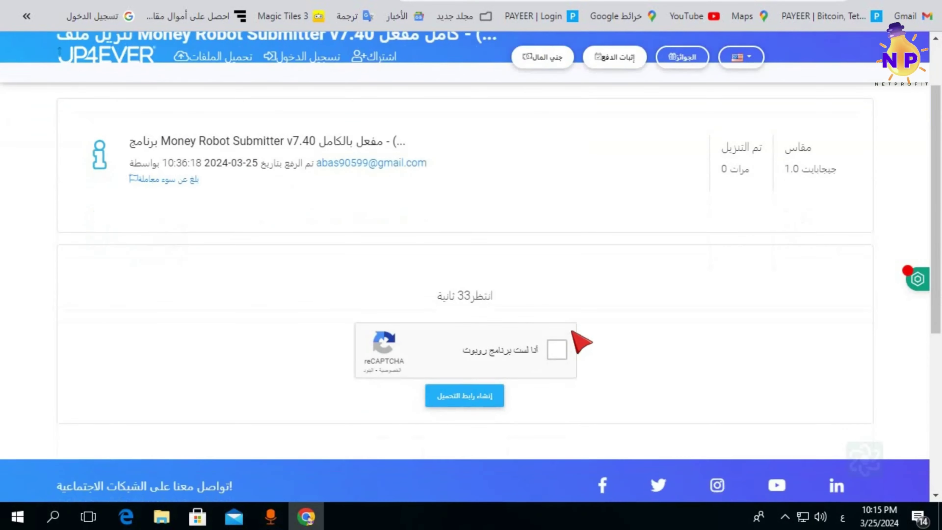
scroll(573, 332, down, 2)
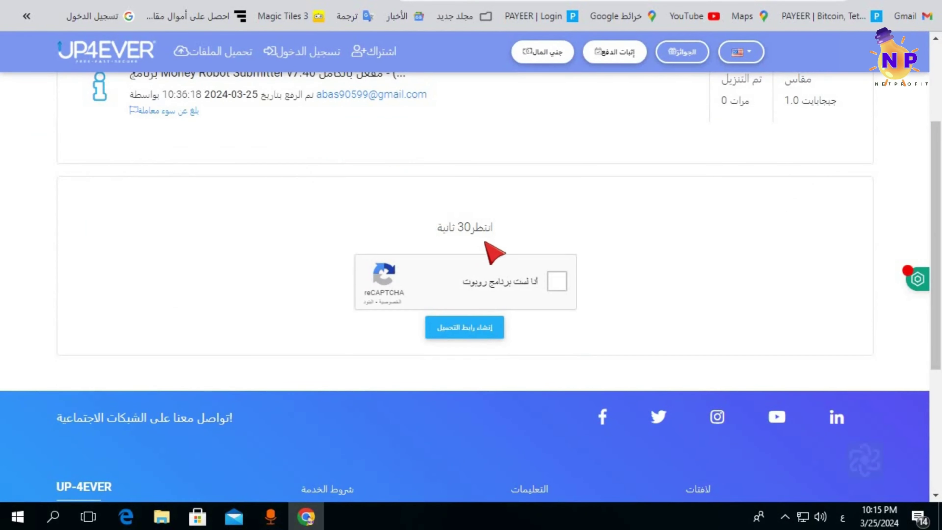
click(557, 283)
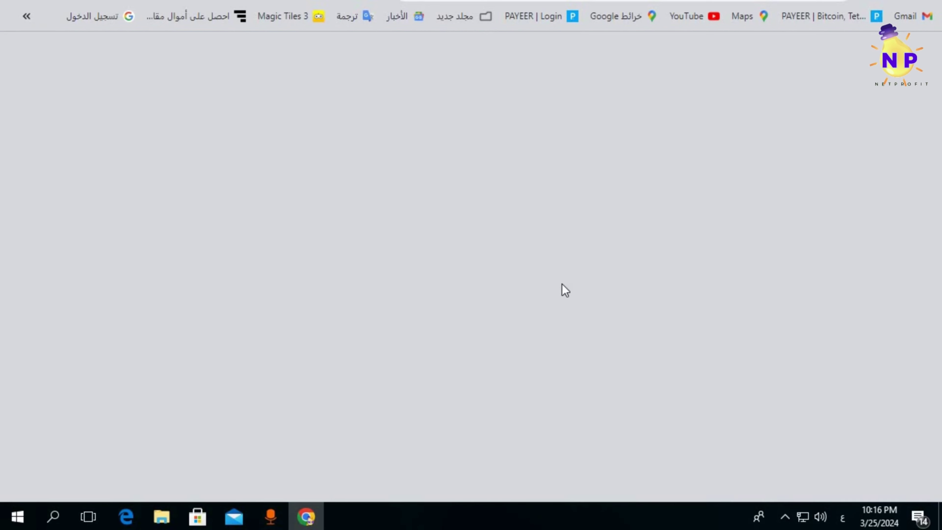
click(561, 290)
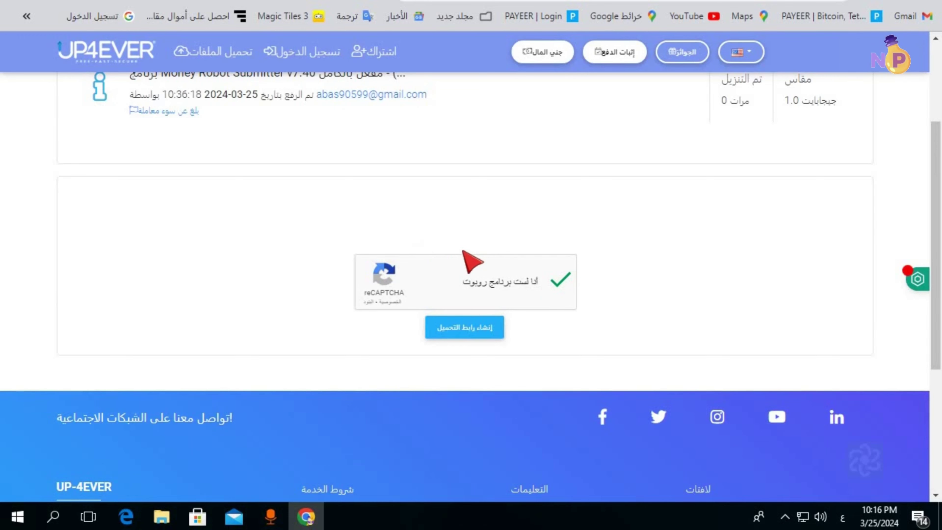
click(467, 328)
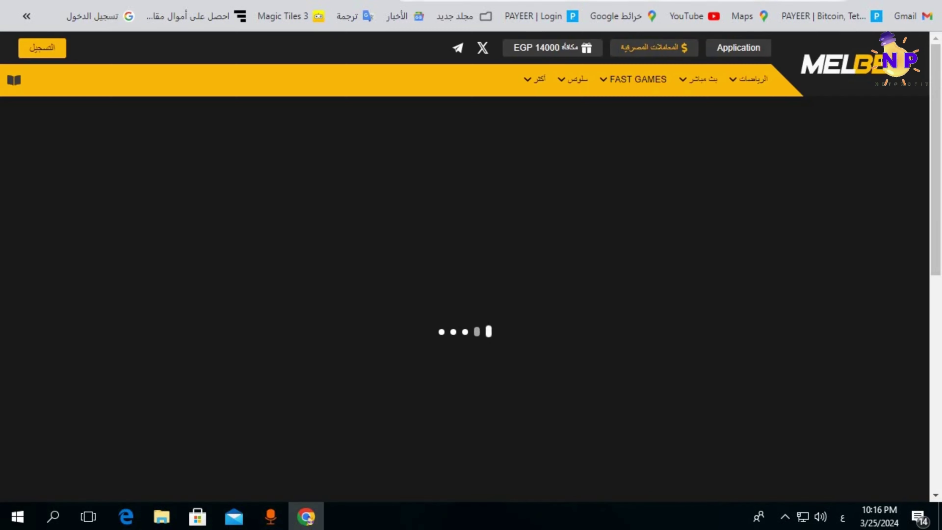
click(477, 332)
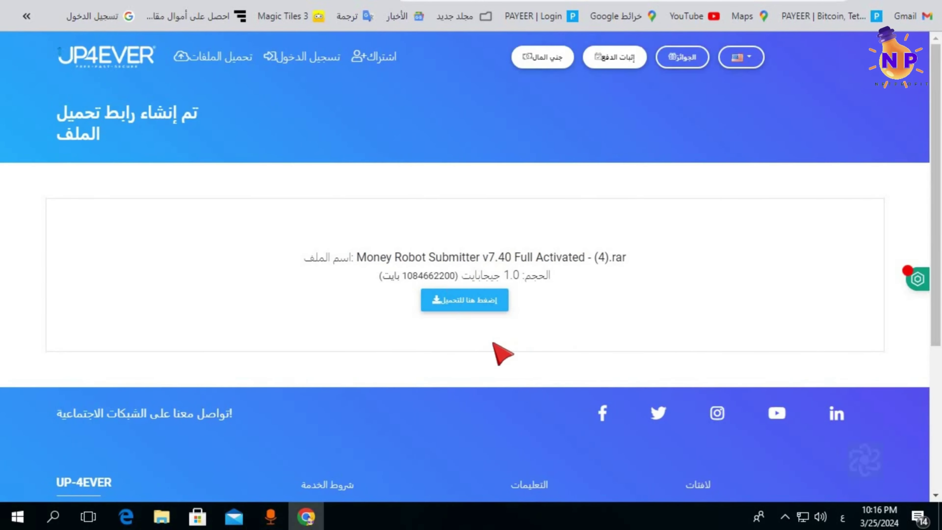
Start downloading Money Robot Submitter v7.40 Full Activated - (4).rar, closing the advertising pages it opens.
click(461, 304)
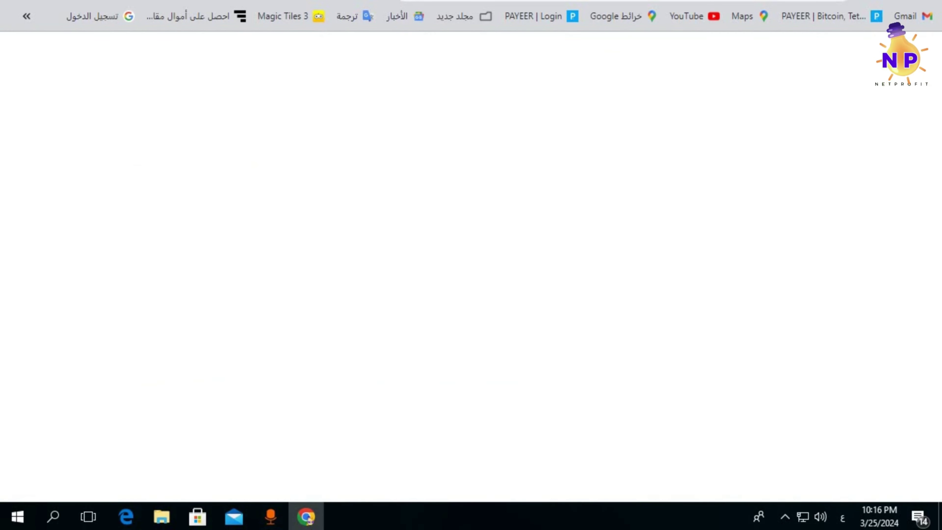
key(ctrl+w)
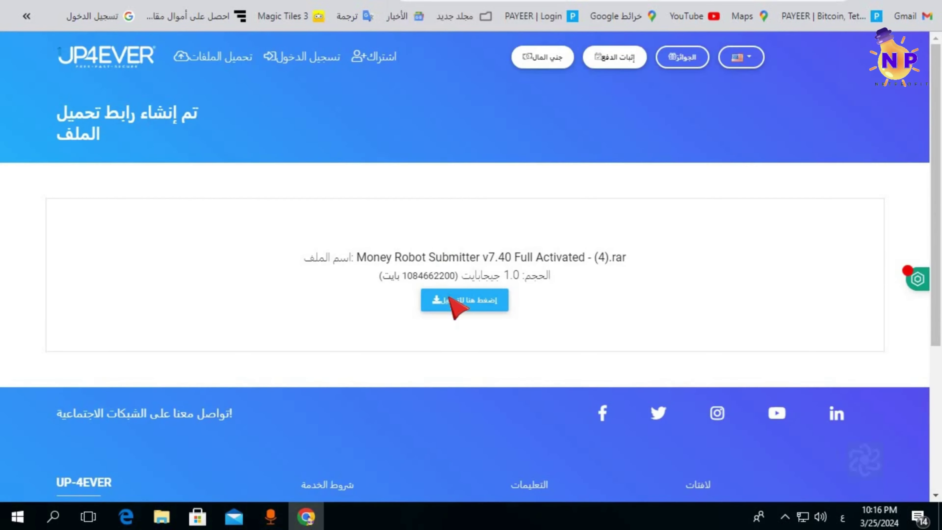
click(458, 307)
key(ctrl+w)
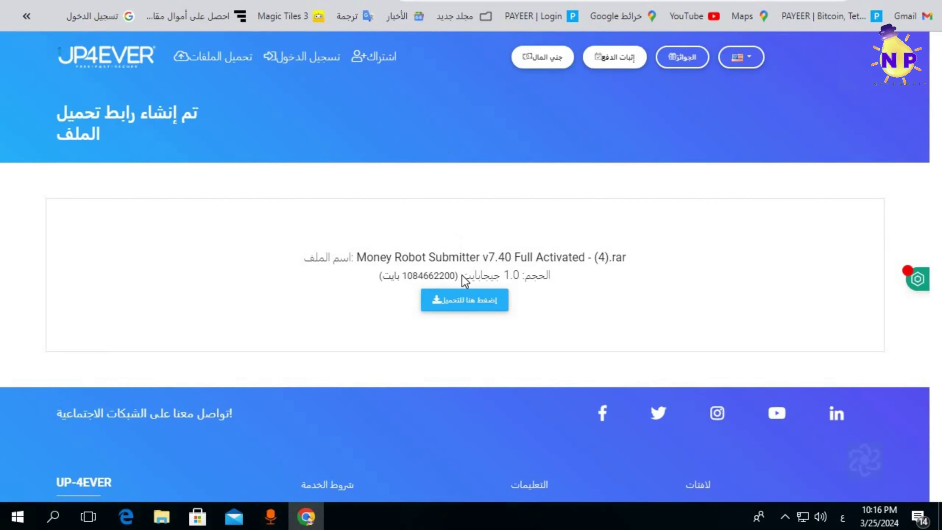
click(472, 298)
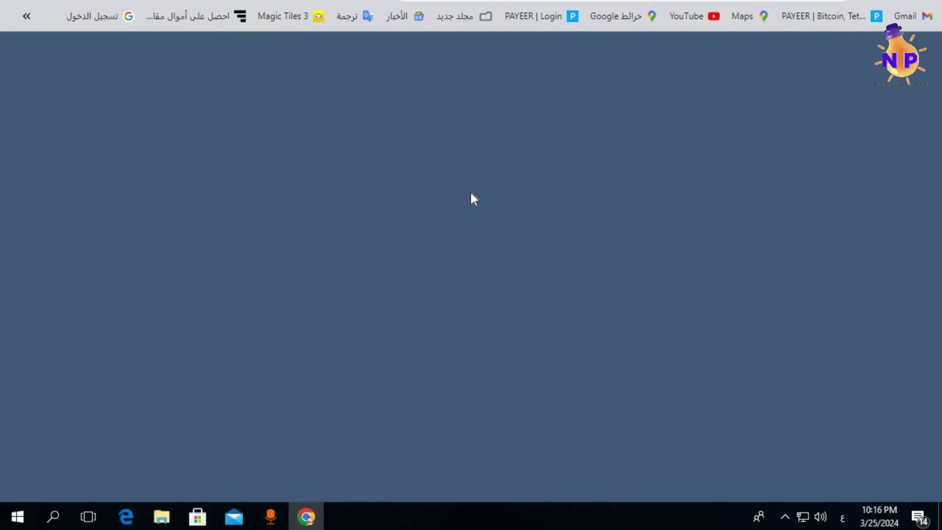
key(ctrl+w)
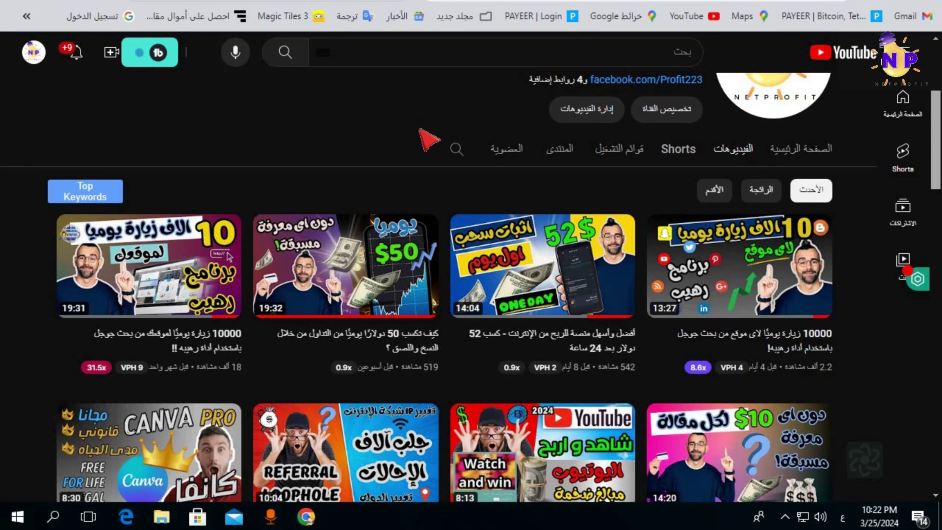
Switch to the Downloads folder in File Explorer and extract the Money Robot Submitter v7.40 archive into a folder of the same name.
mouse_move(156, 521)
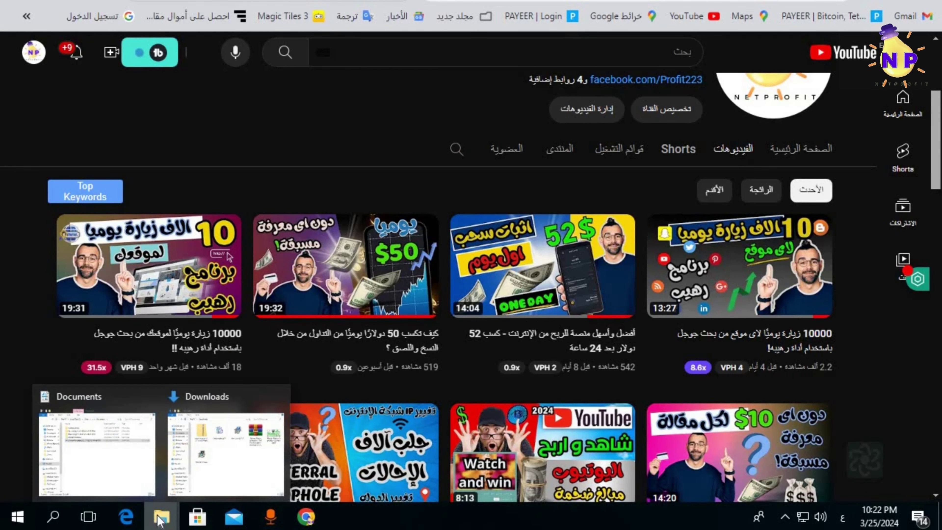
click(207, 456)
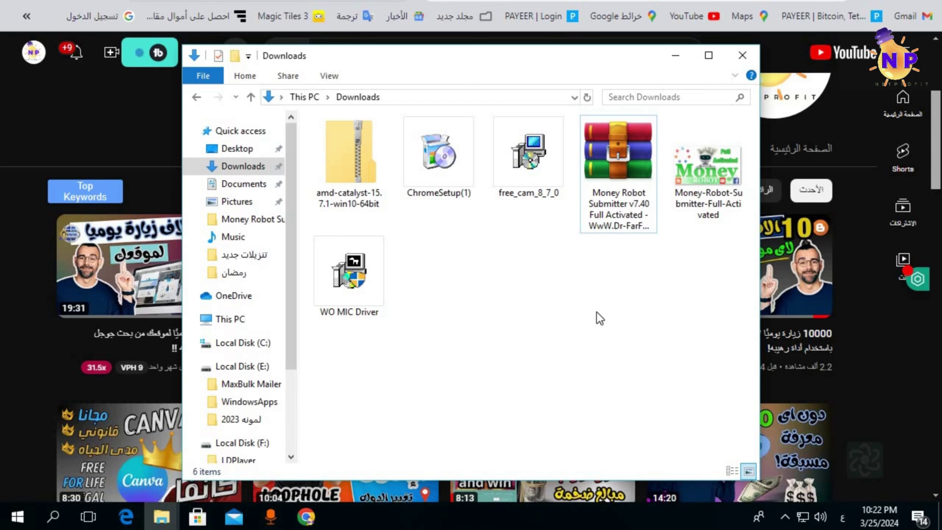
right_click(616, 167)
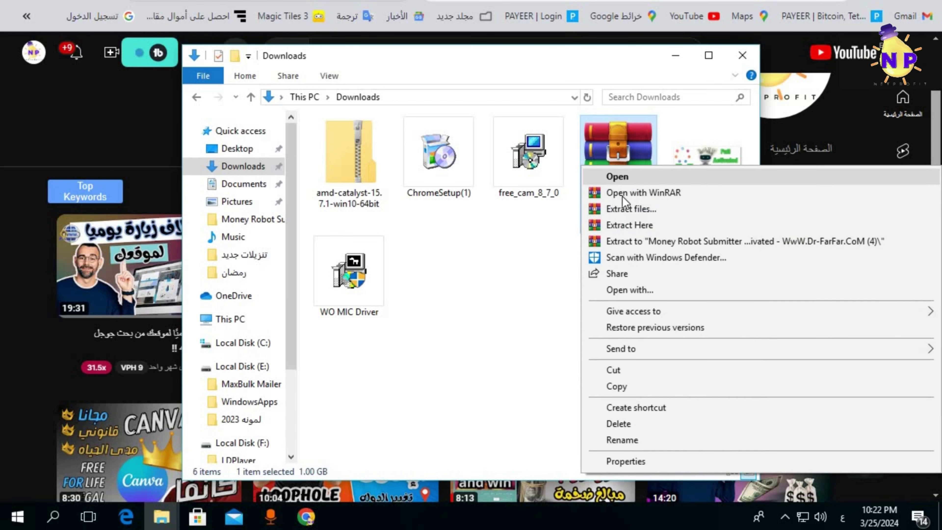
click(623, 213)
click(518, 426)
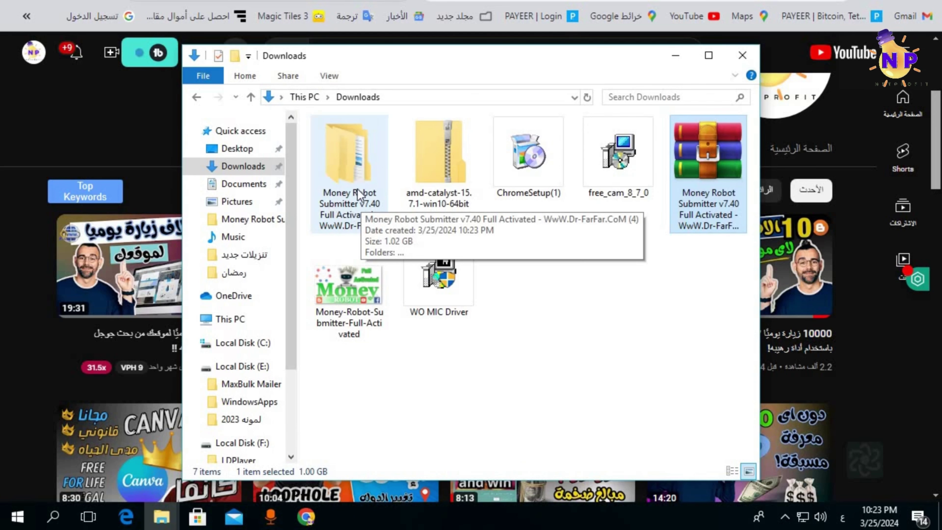
Open the extracted Money Robot Submitter folder and go through its inner folder to the Setup folder.
right_click(349, 193)
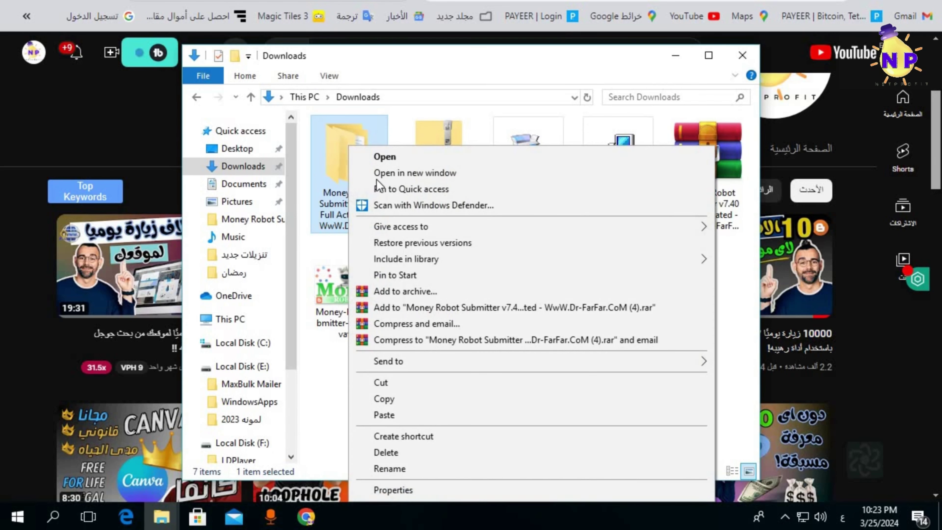
click(384, 157)
right_click(395, 141)
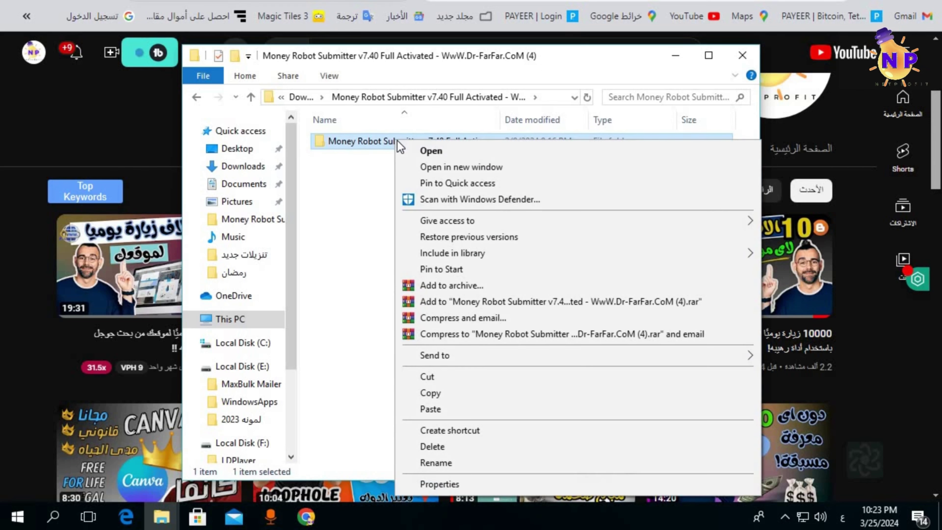
click(425, 152)
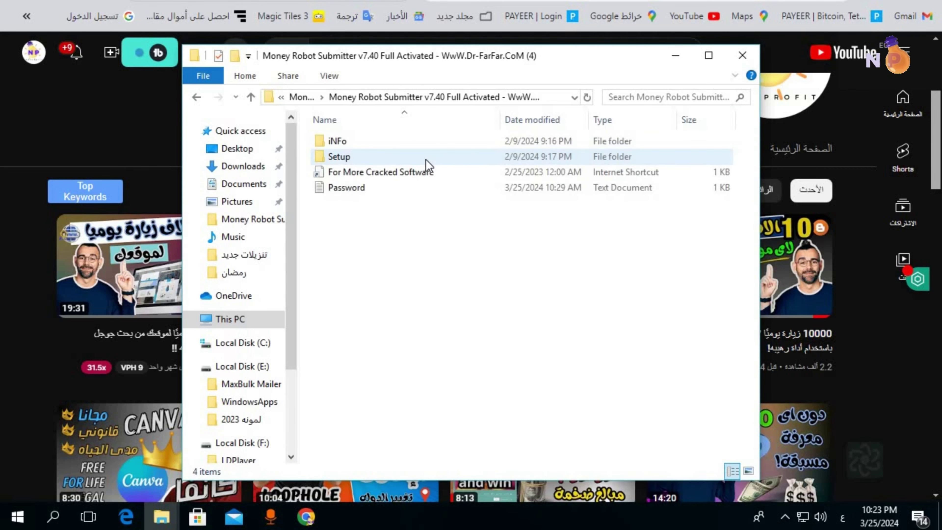
right_click(339, 152)
click(370, 155)
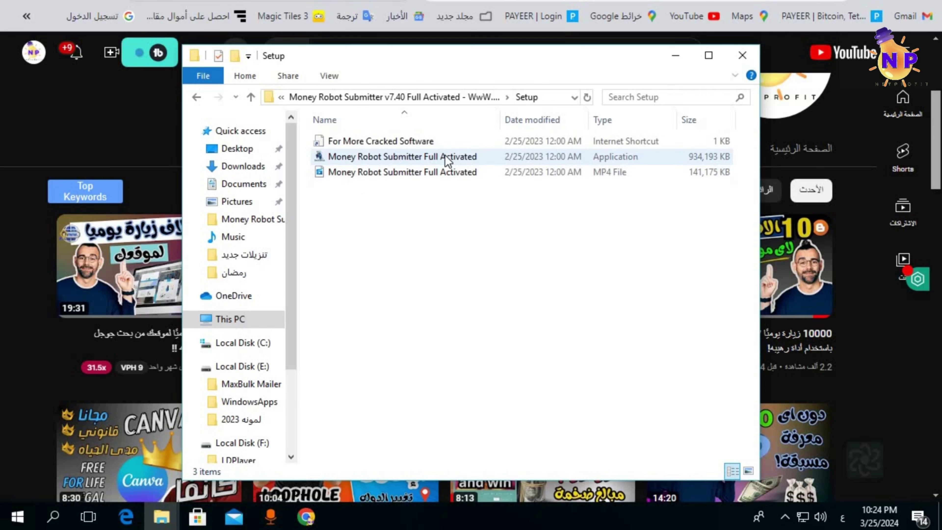
Run the Money Robot Submitter Full Activated application as administrator.
click(371, 157)
right_click(358, 155)
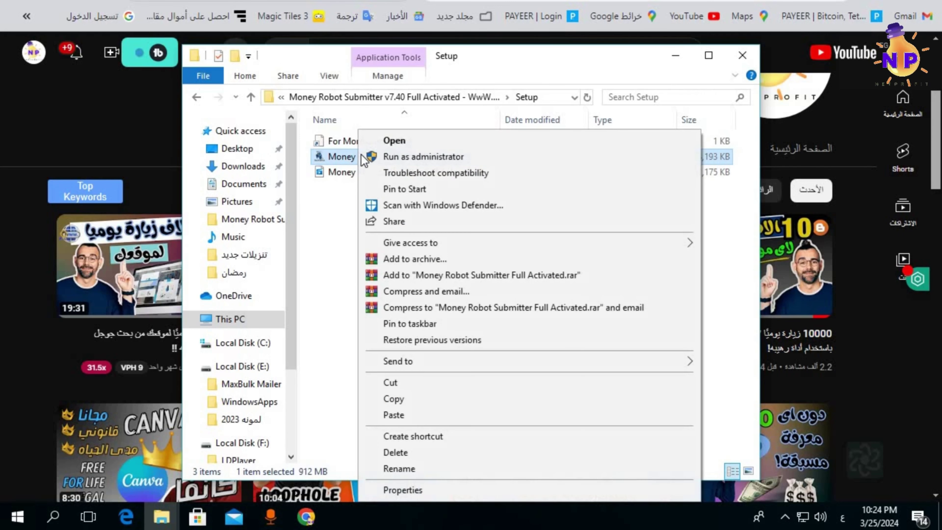
click(415, 156)
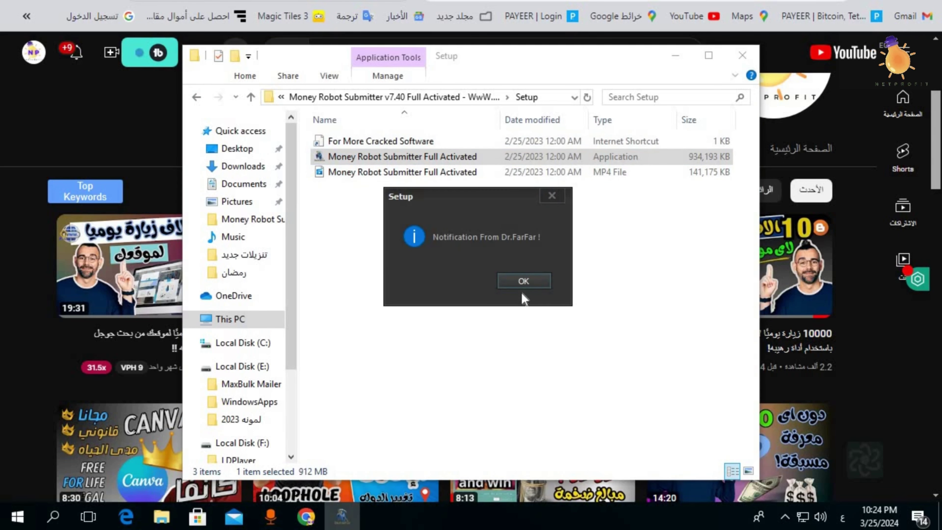
Dismiss the installer's opening notices and advance from the setup wizard's welcome page to the license agreement.
click(526, 278)
click(576, 281)
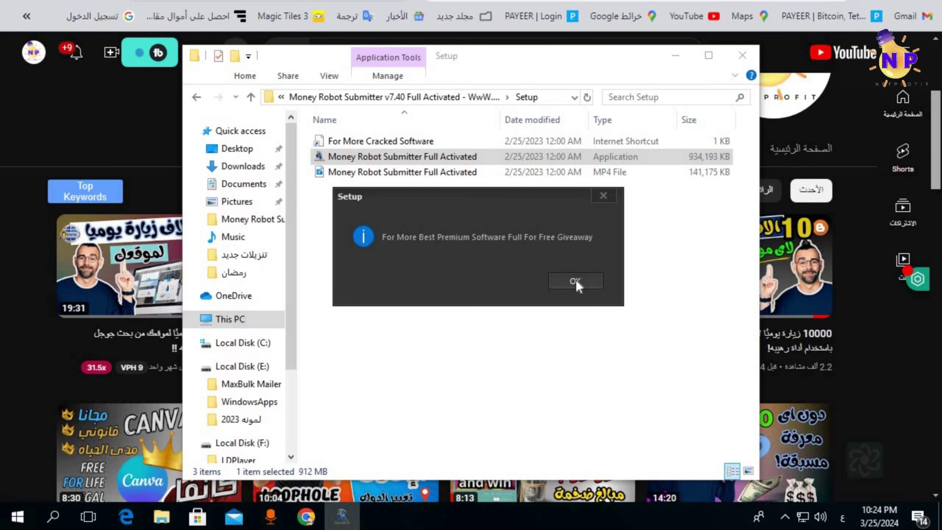
click(576, 281)
click(540, 280)
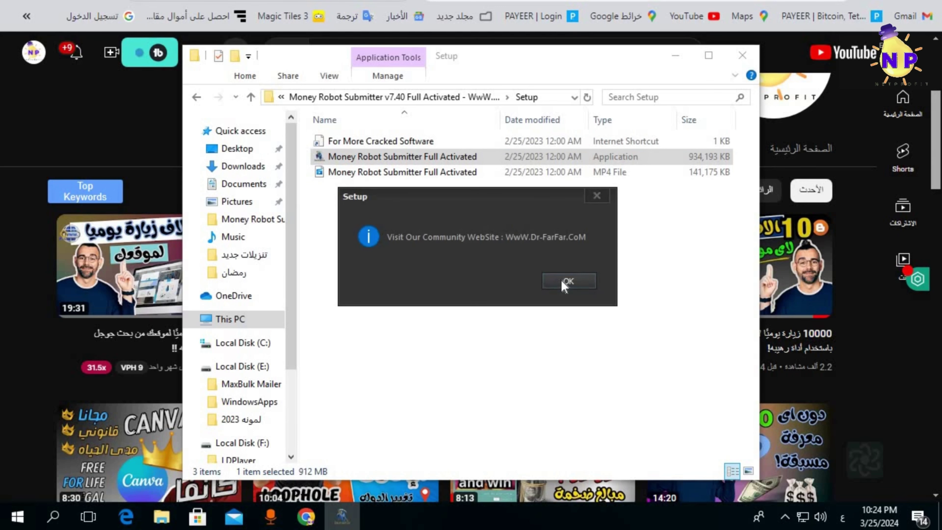
click(562, 280)
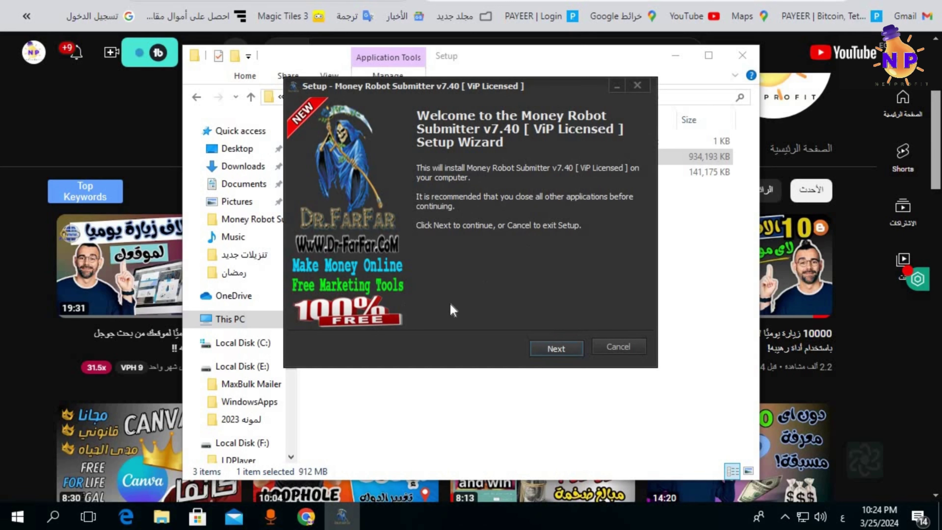
click(558, 351)
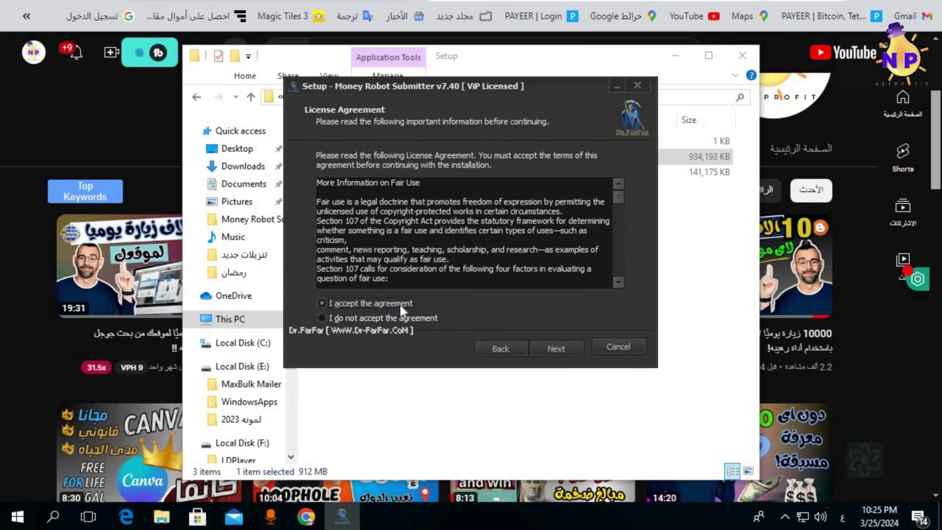
Install Money Robot Submitter v7.40 with a desktop icon and finish the setup wizard with an immediate computer restart.
click(568, 349)
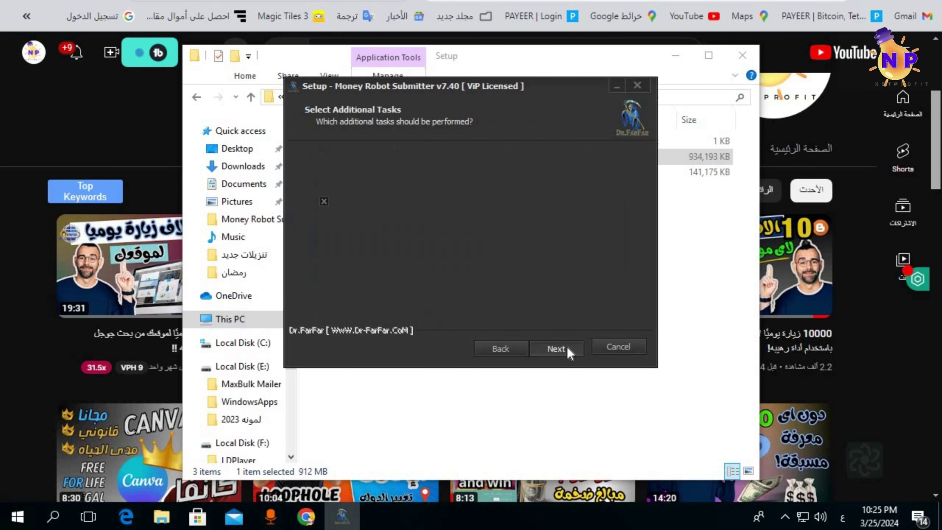
click(562, 349)
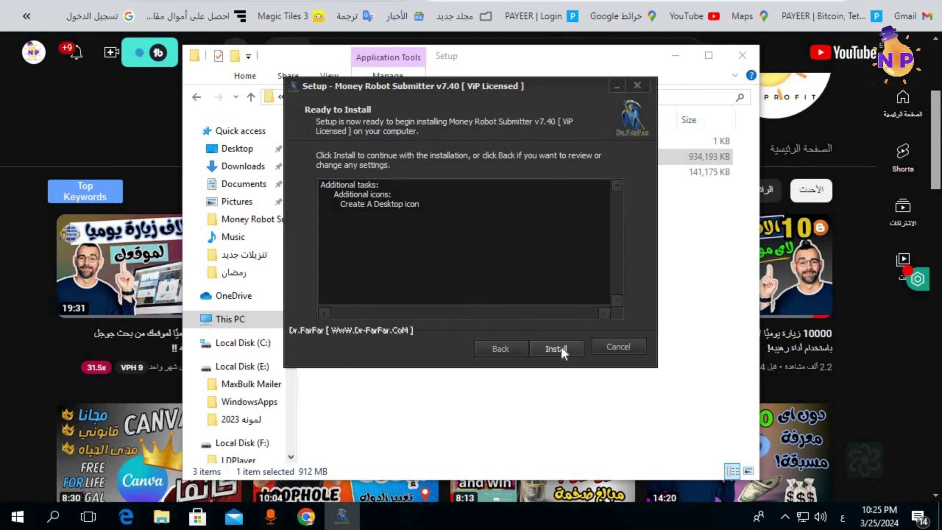
click(563, 350)
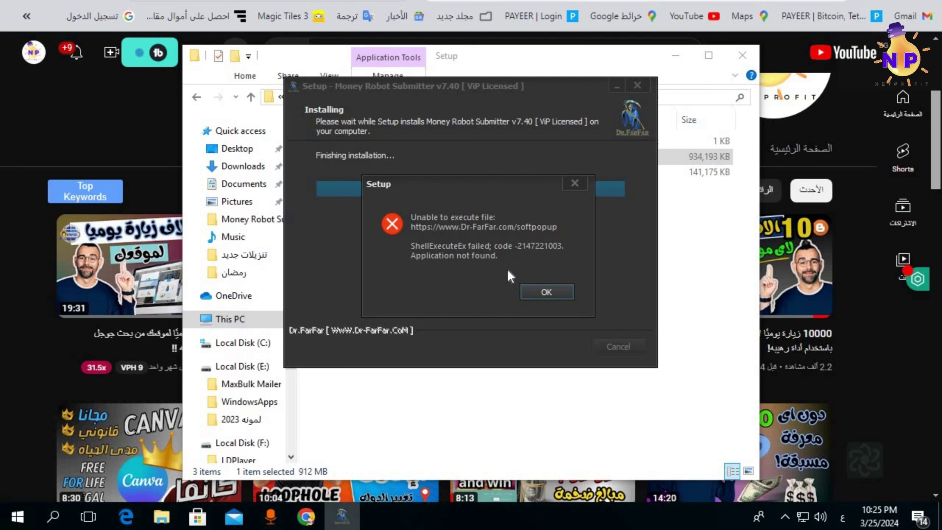
click(546, 293)
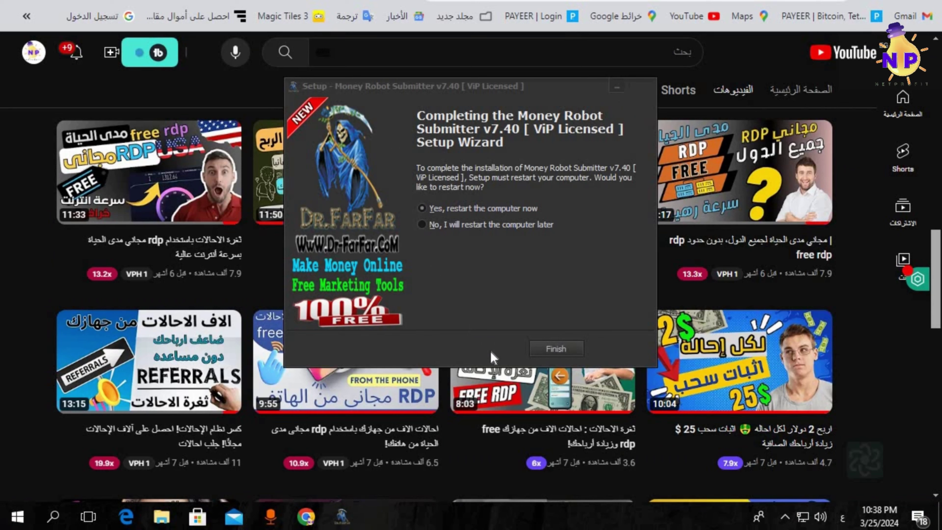
click(556, 348)
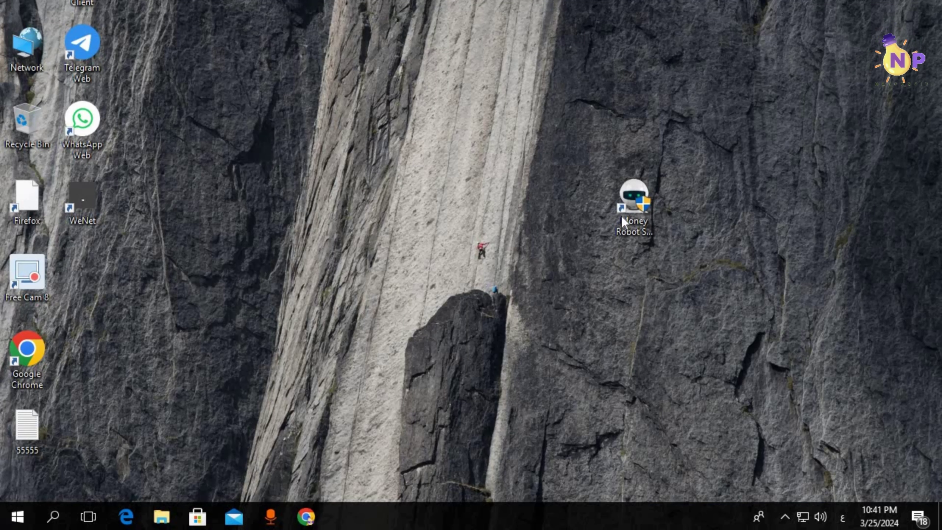
Run the Money Robot Submitter Full Activated desktop shortcut as administrator.
drag(640, 215, 701, 171)
drag(651, 194, 651, 196)
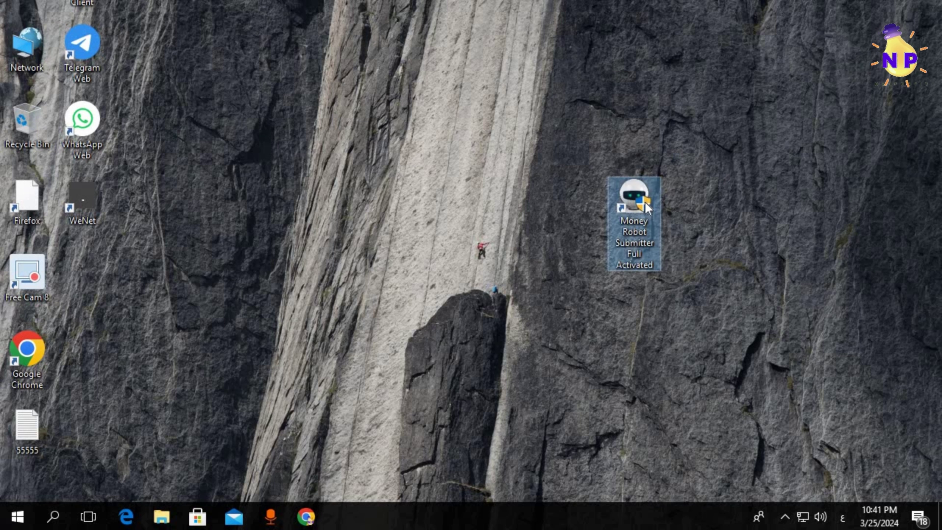
click(737, 197)
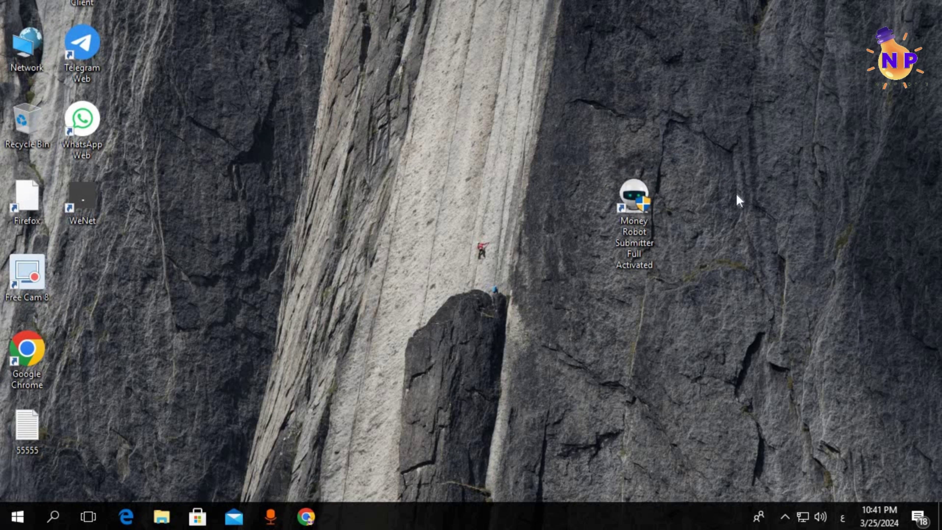
right_click(636, 192)
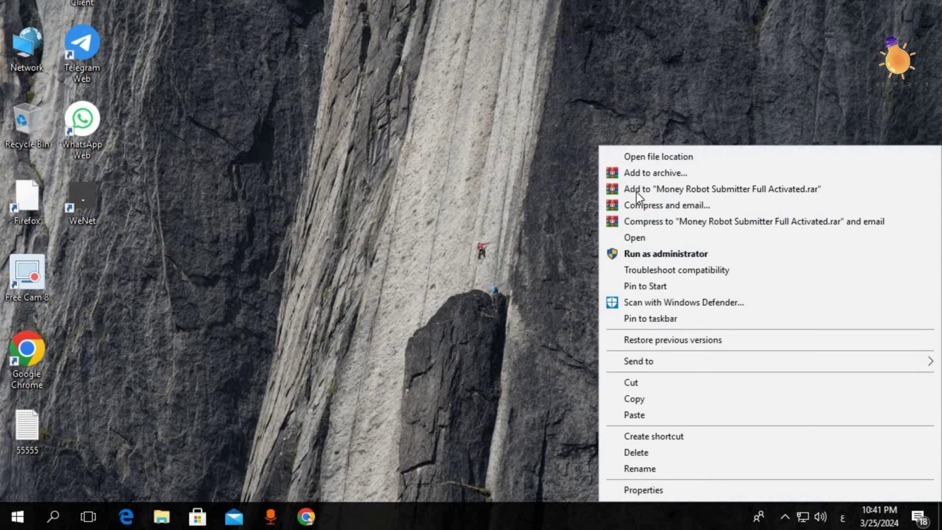
click(651, 254)
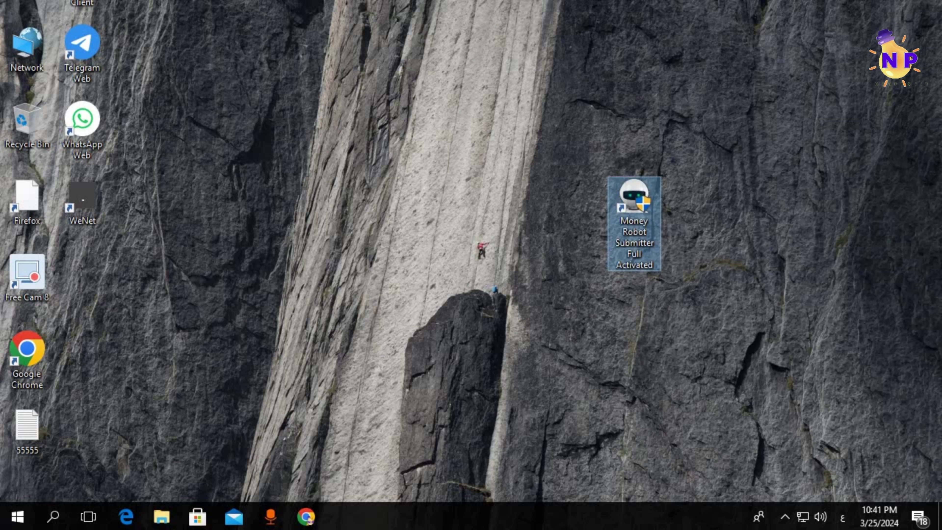
click(457, 336)
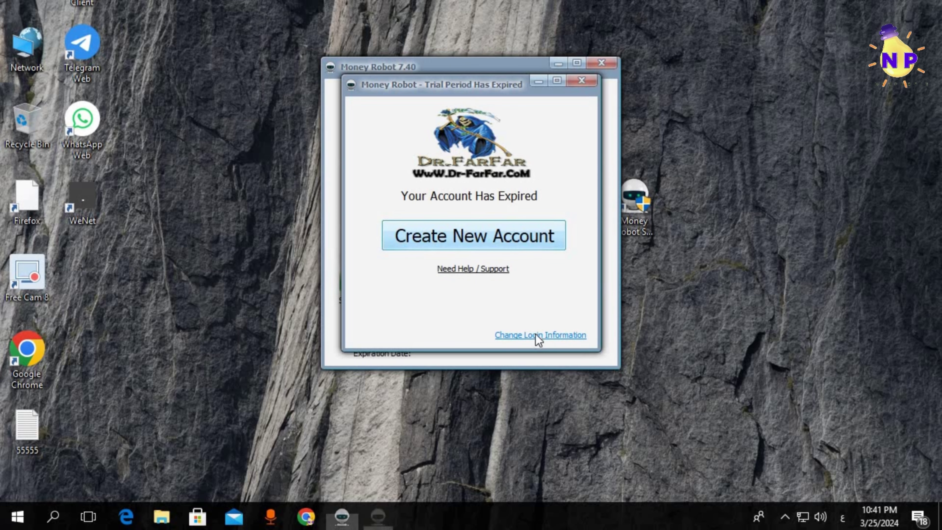
Open the login information form and create a new 7-day trial account with the temporary e-mail address.
click(536, 334)
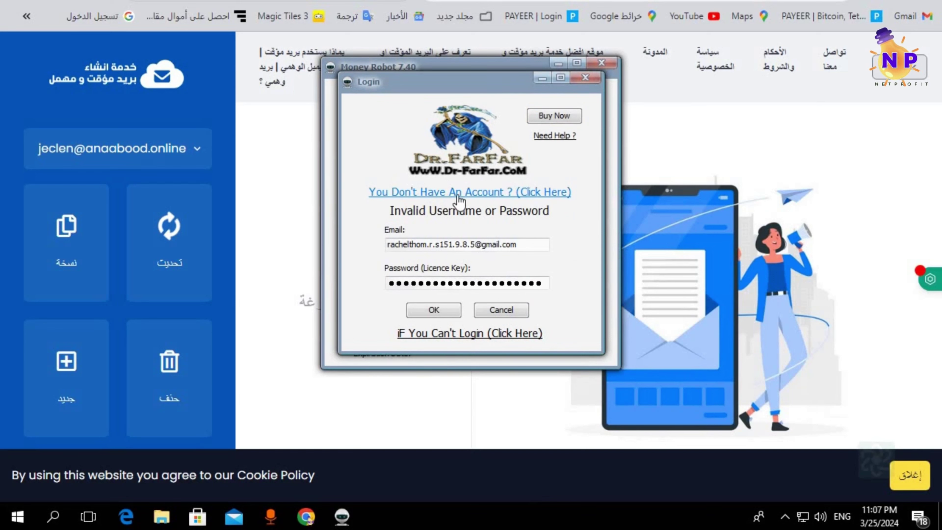
click(470, 194)
click(498, 246)
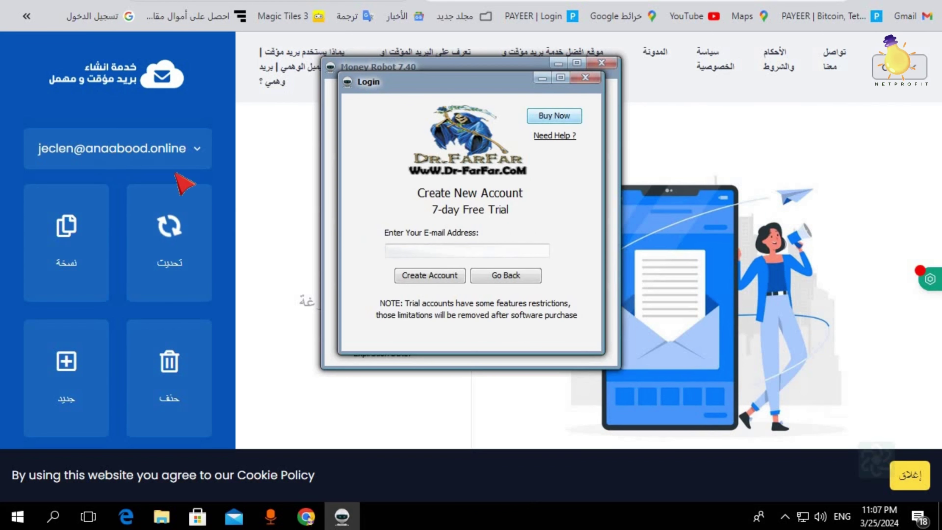
right_click(407, 248)
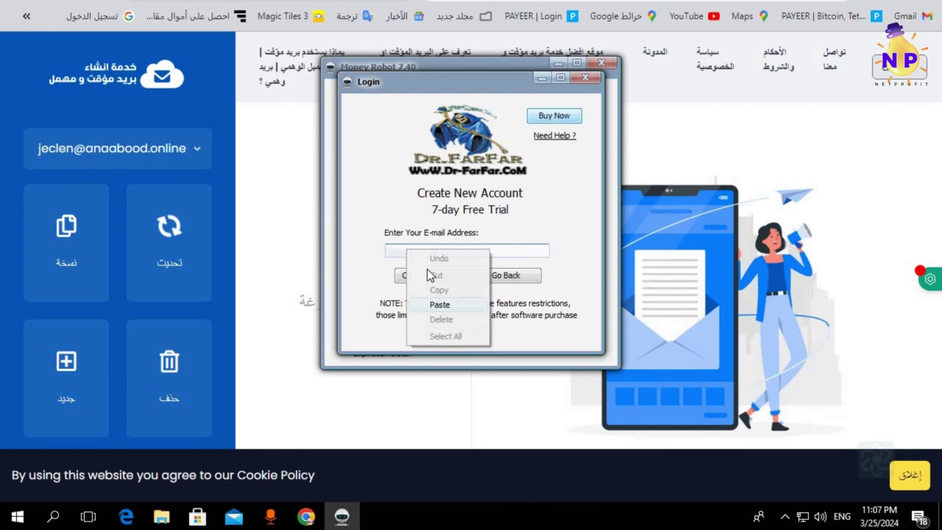
click(446, 304)
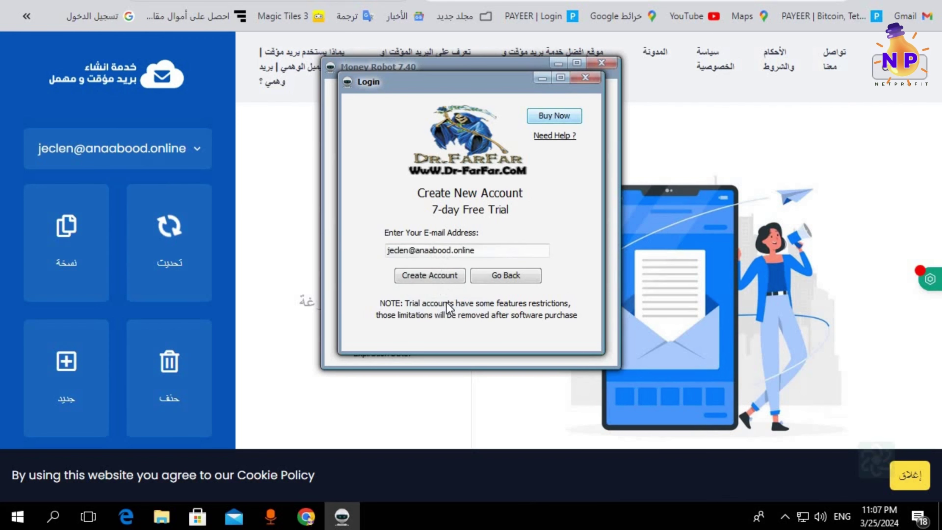
click(419, 278)
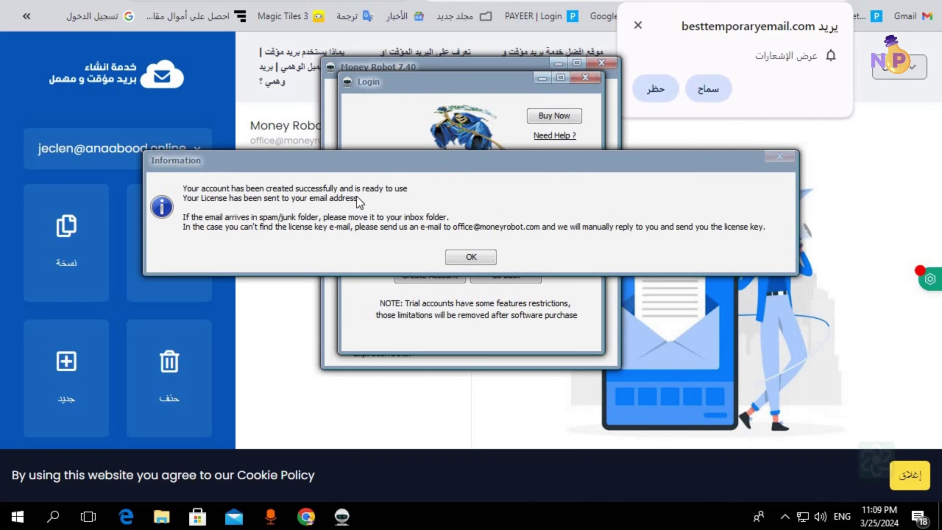
click(470, 257)
Refresh the temporary mailbox and open the Money Robot Support Team message at its Login Information section.
click(174, 259)
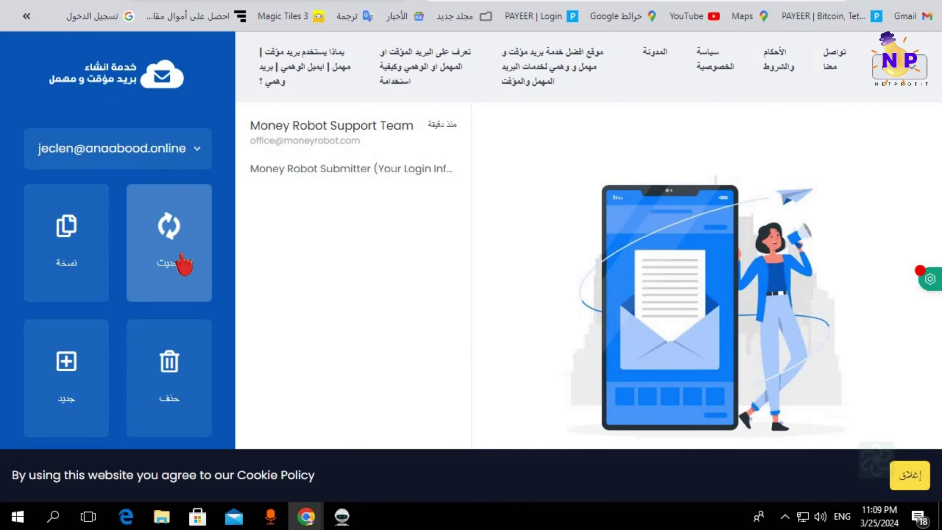
click(172, 244)
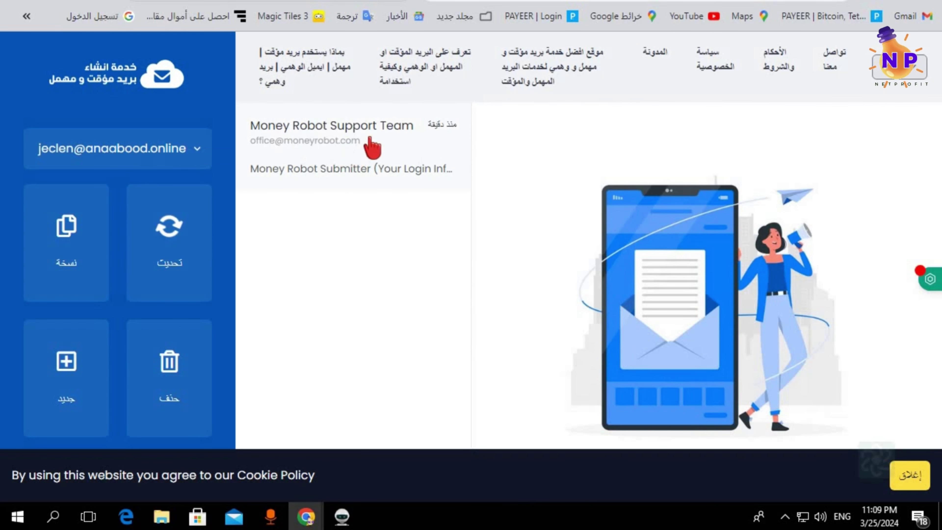
click(316, 148)
scroll(506, 231, down, 1)
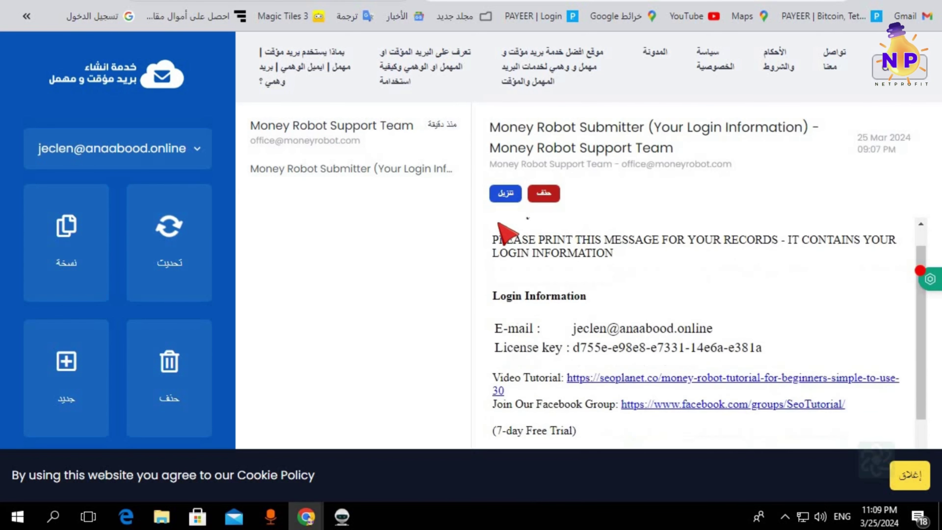
scroll(507, 232, up, 1)
scroll(568, 333, down, 2)
drag(573, 282, 728, 287)
click(478, 283)
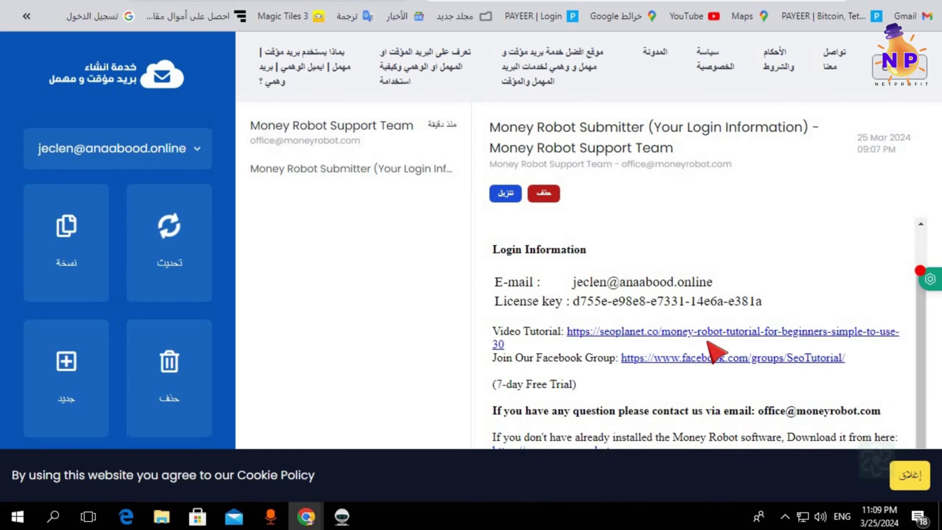
drag(574, 302, 756, 307)
click(493, 313)
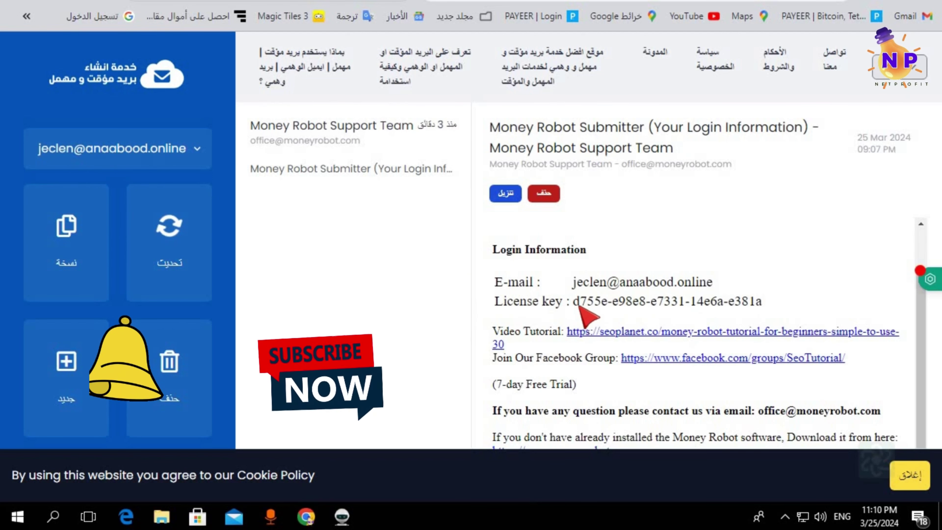
Copy the license key from the message and paste it into the Password (Licence Key) field of the Money Robot login.
drag(573, 301, 761, 302)
click(342, 514)
right_click(475, 284)
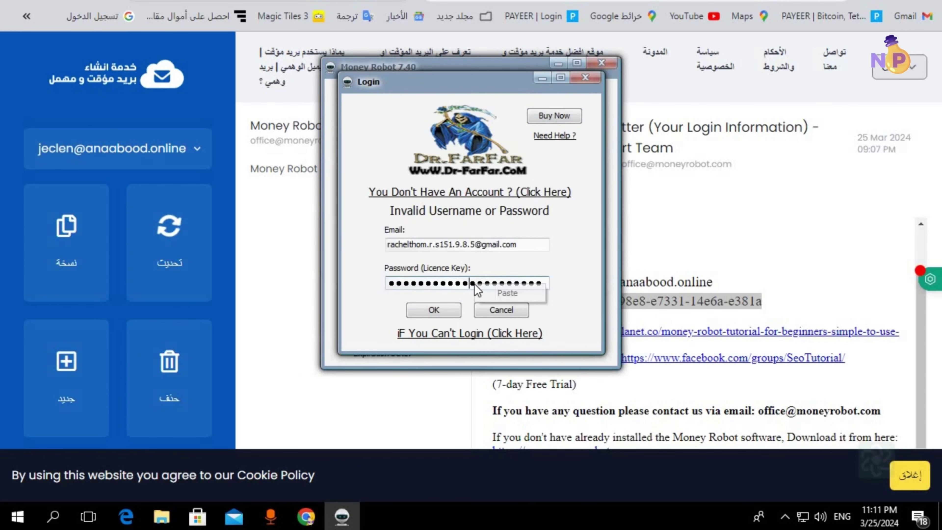
click(507, 293)
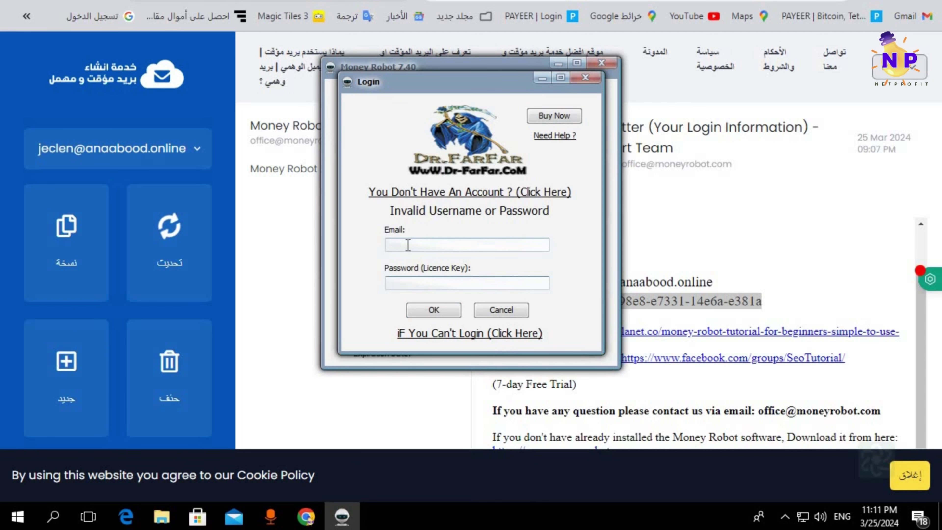
Copy the account's e-mail address from the message into the login's Email field and log in to Money Robot.
click(723, 282)
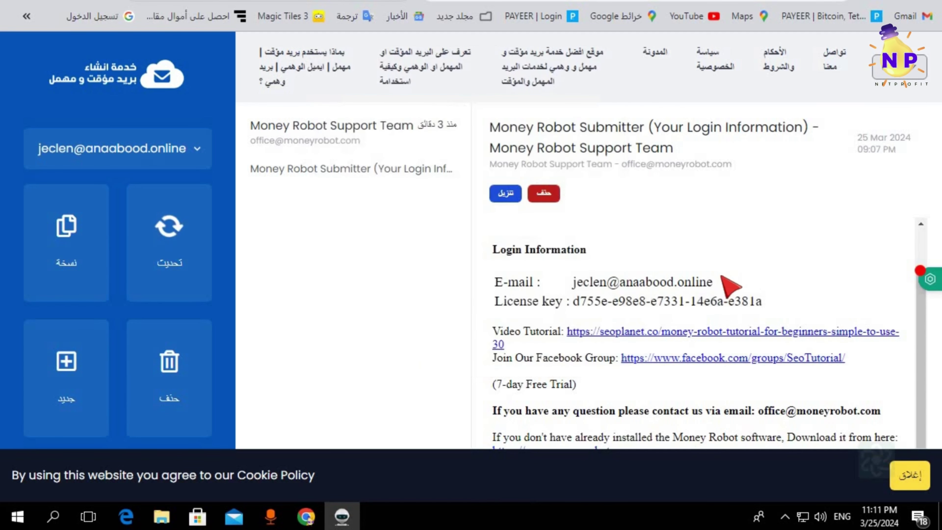
drag(714, 286, 574, 291)
key(ctrl+c)
key(alt+Tab)
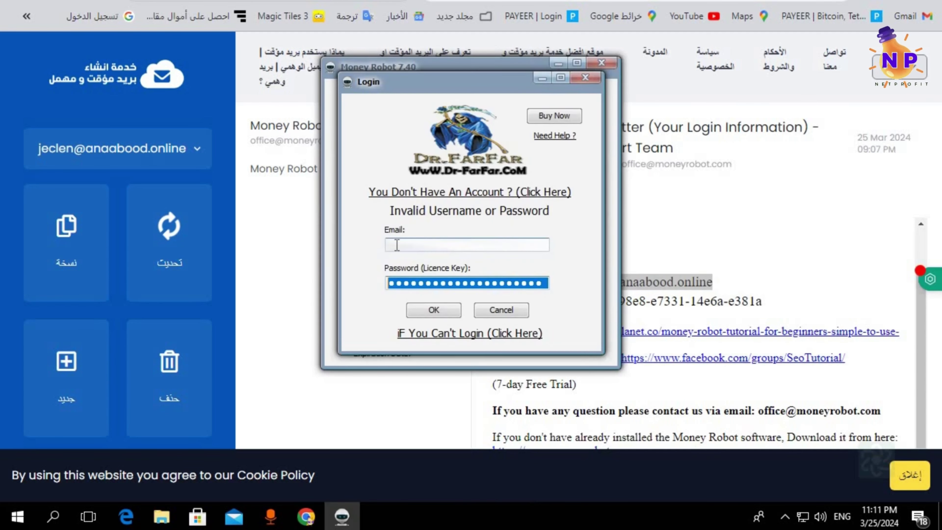
right_click(400, 244)
click(428, 297)
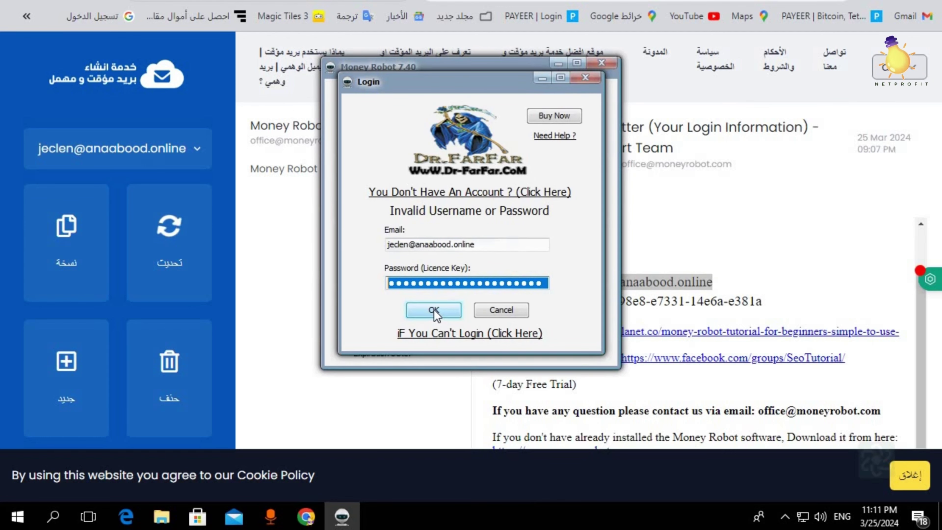
click(434, 310)
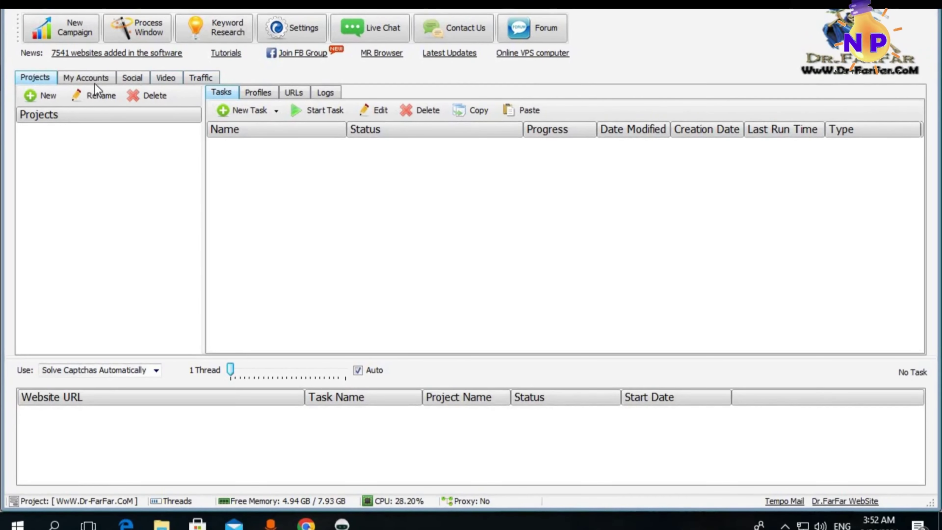
Look through the Social, Video and Traffic sections for the URL promotion features they offer.
click(130, 83)
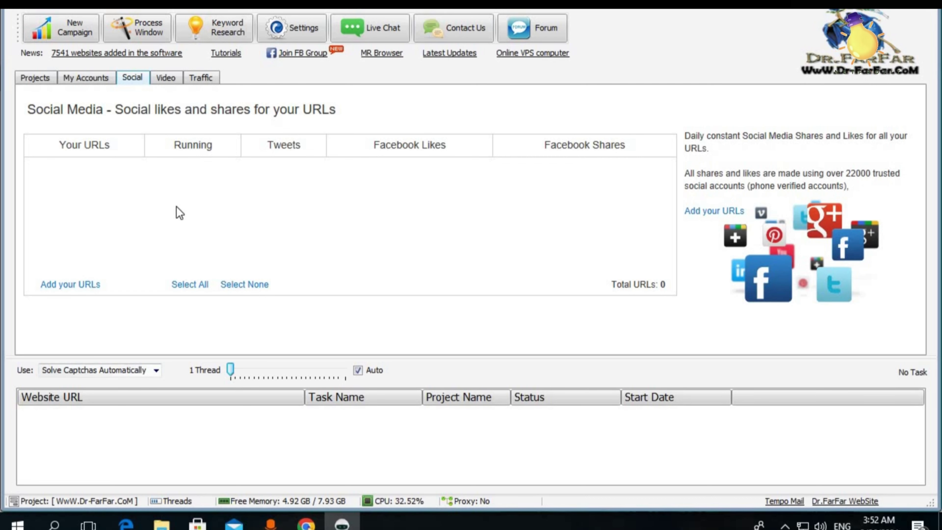
click(168, 79)
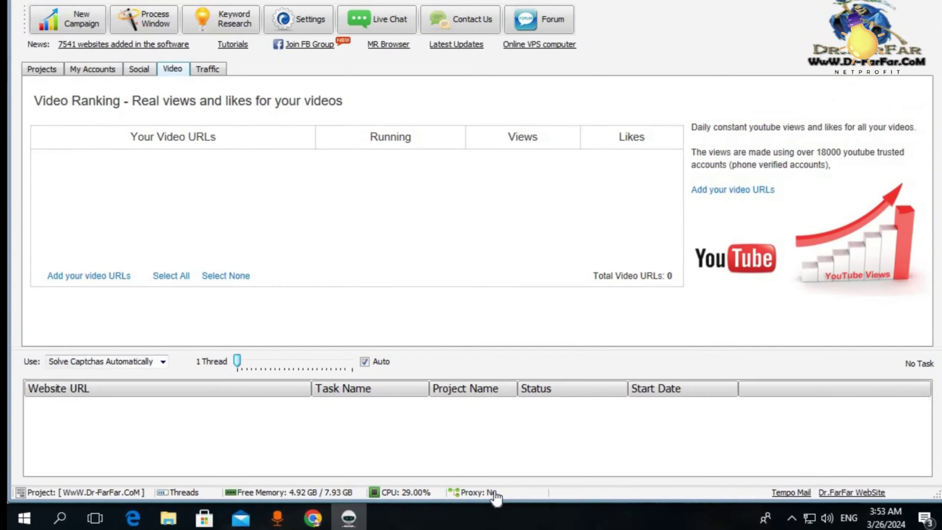
click(208, 69)
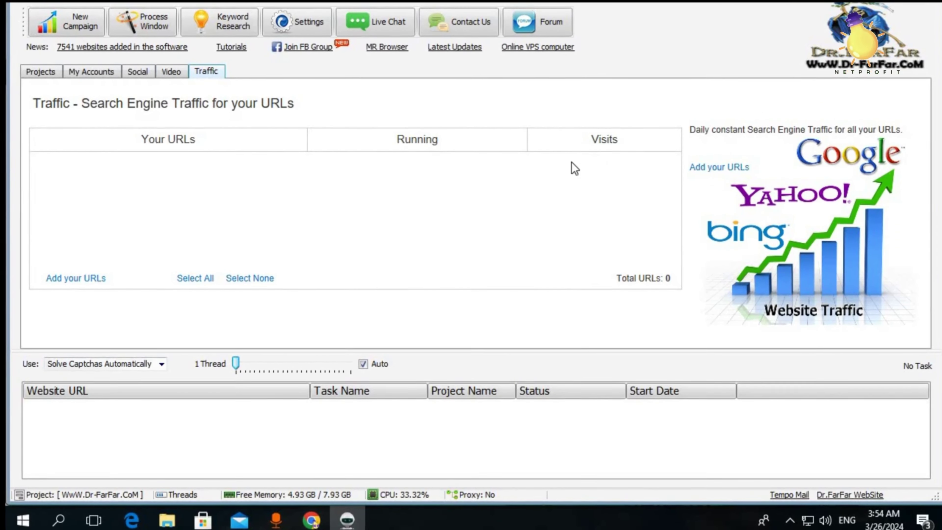
Return to the Projects section and create a new project named "pop".
click(40, 71)
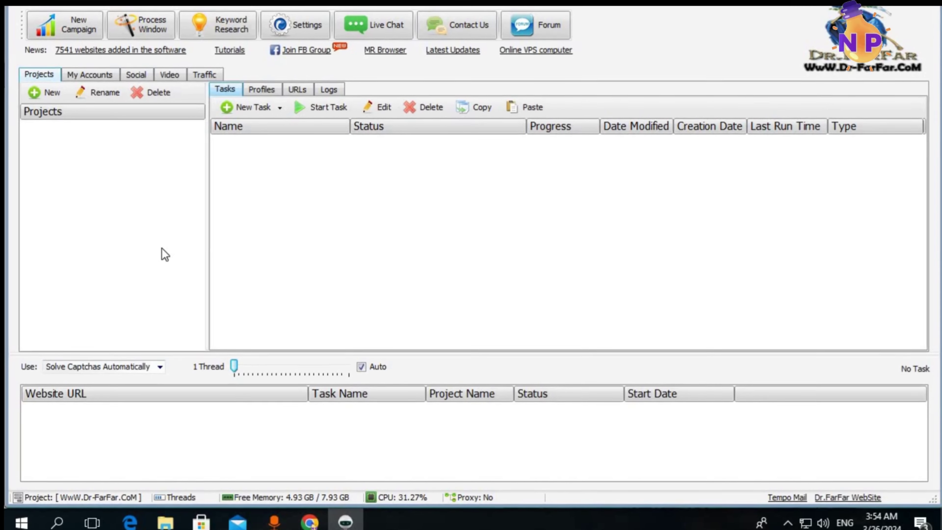
click(43, 97)
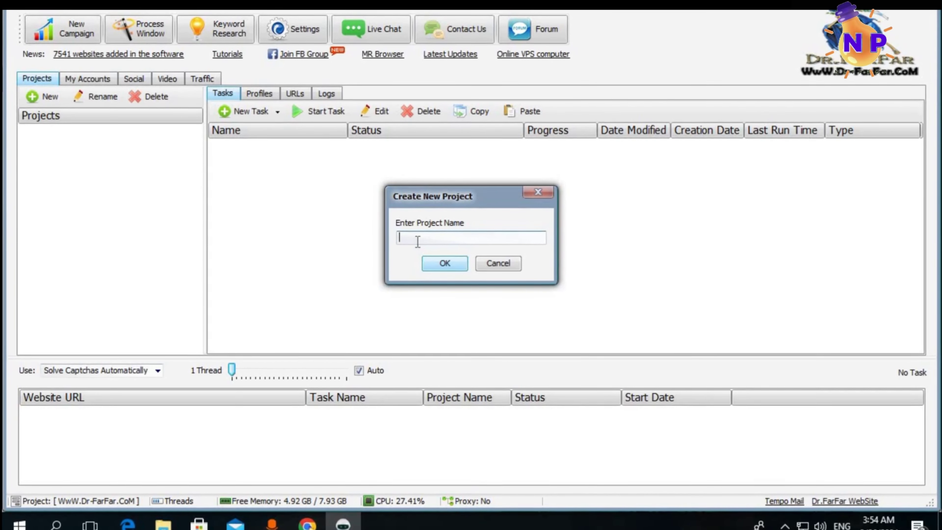
text(pop)
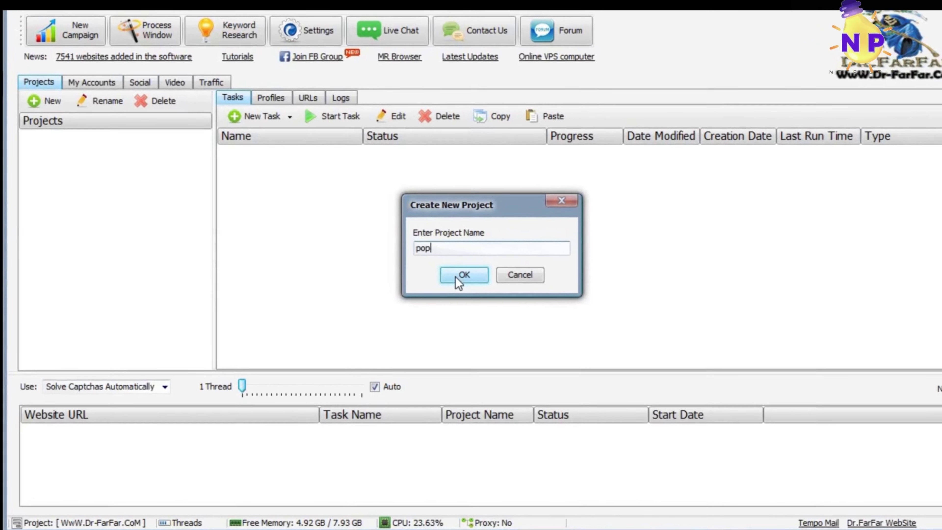
click(460, 277)
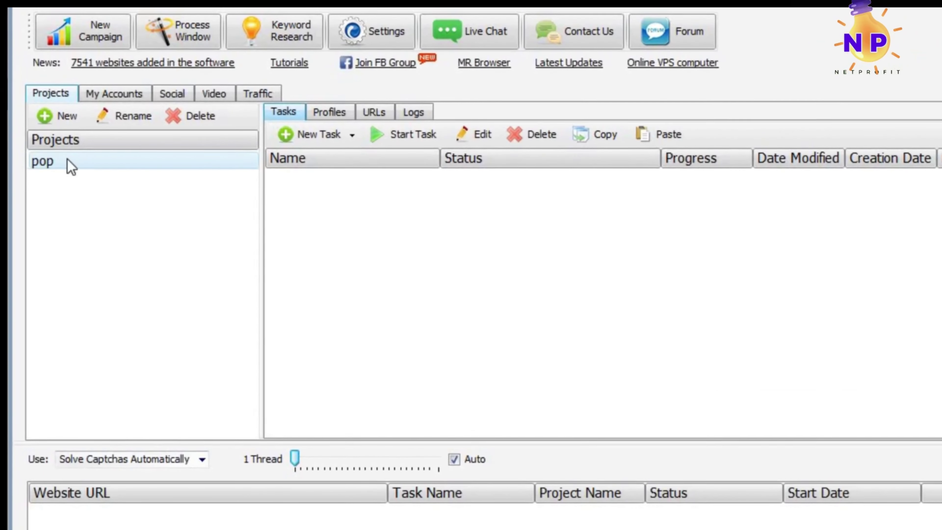
Create a new Web 2.0 Blogs task in the project "pop".
click(72, 142)
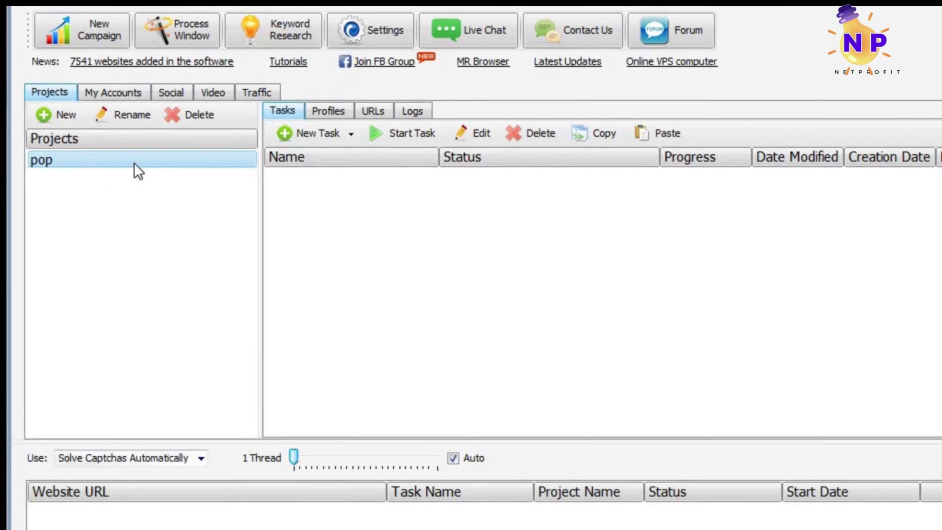
click(296, 137)
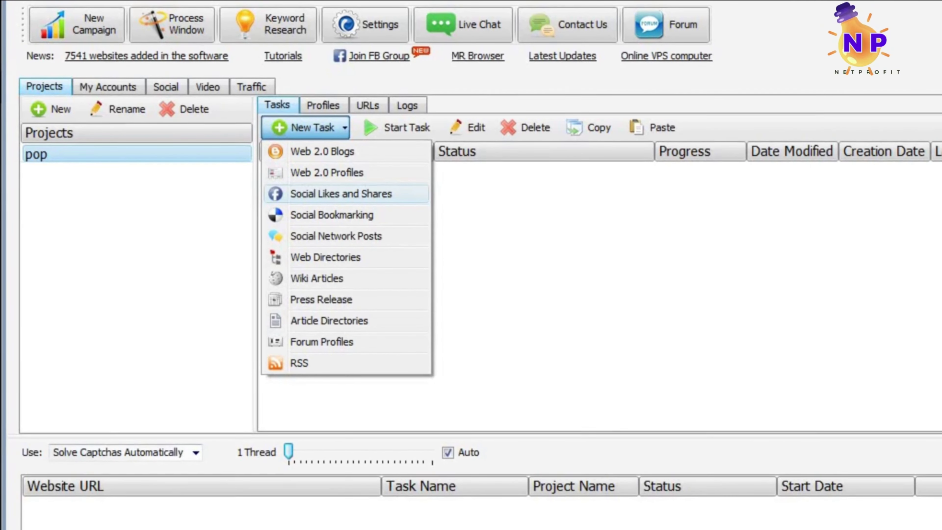
click(315, 152)
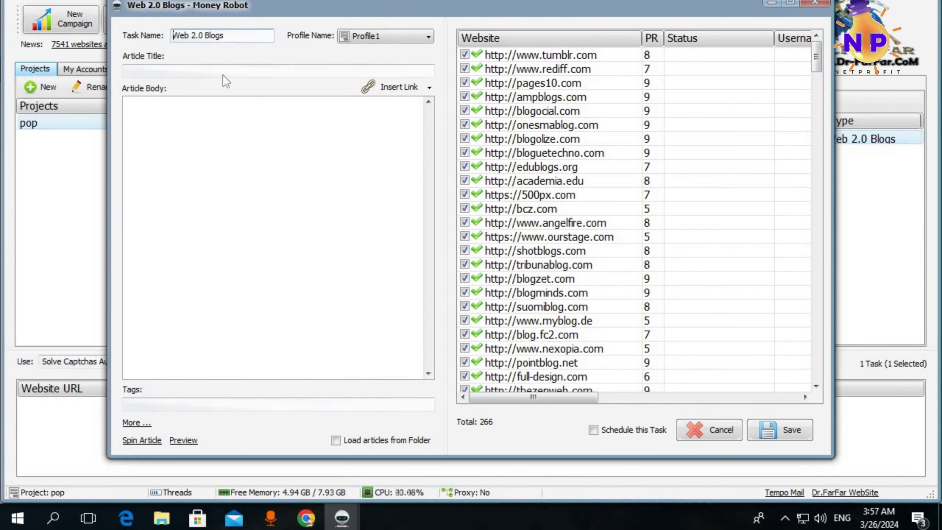
click(224, 70)
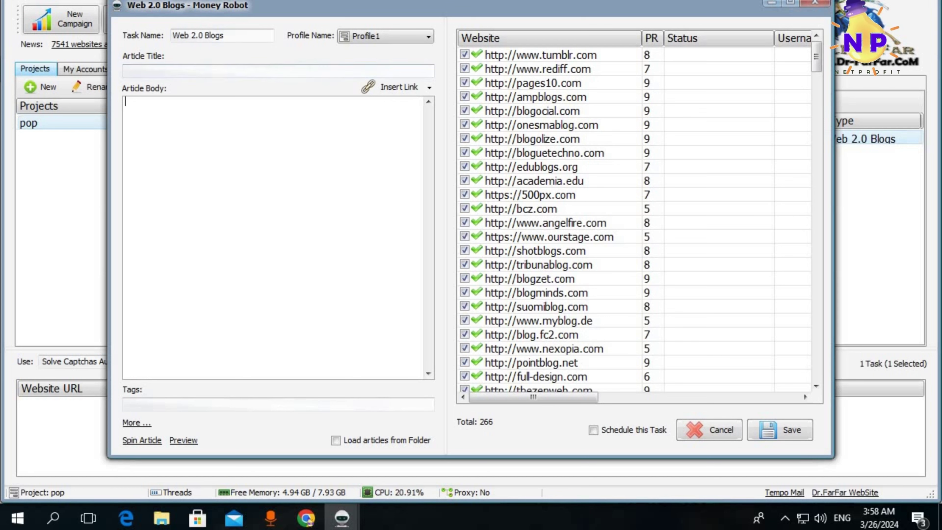
click(399, 87)
key(Escape)
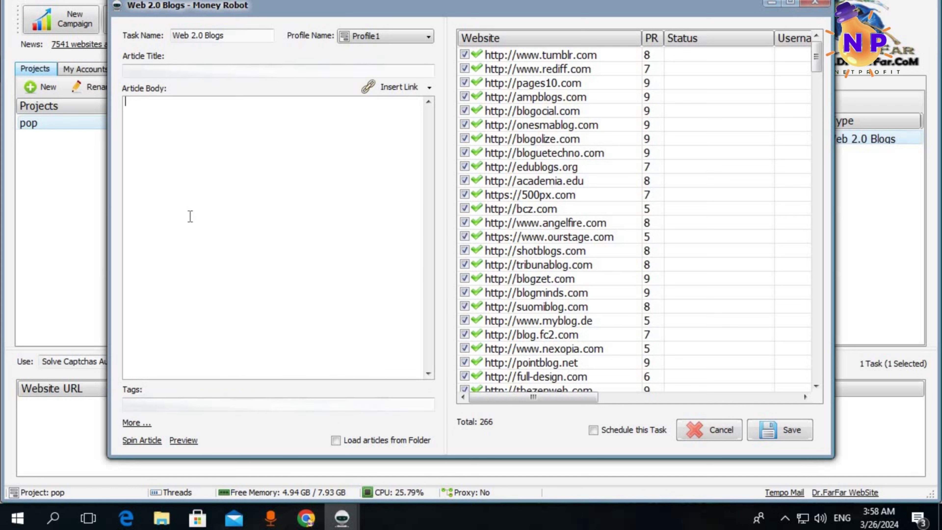
Translate the blog post's headline into English in Chrome and paste "10,000 visits per day to your site from Google search" as the task's Article Title.
click(306, 517)
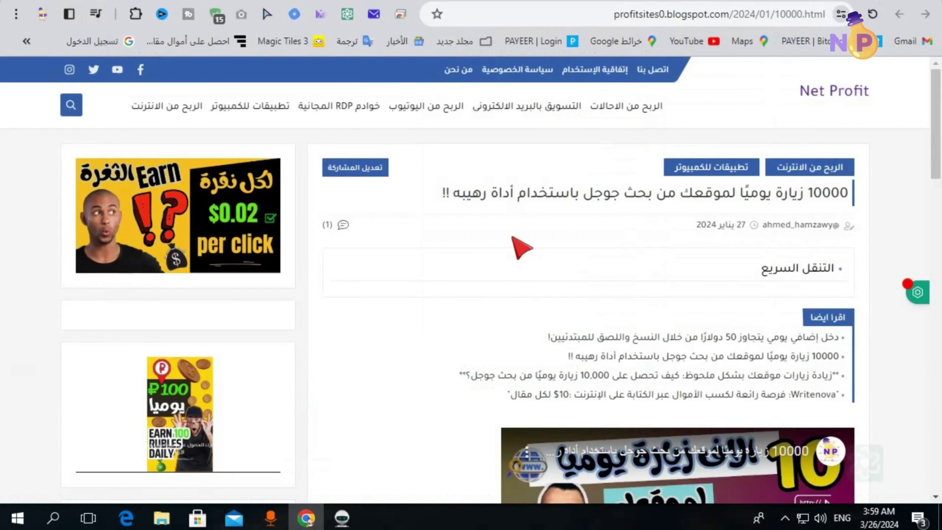
scroll(519, 246, down, 2)
scroll(593, 223, up, 2)
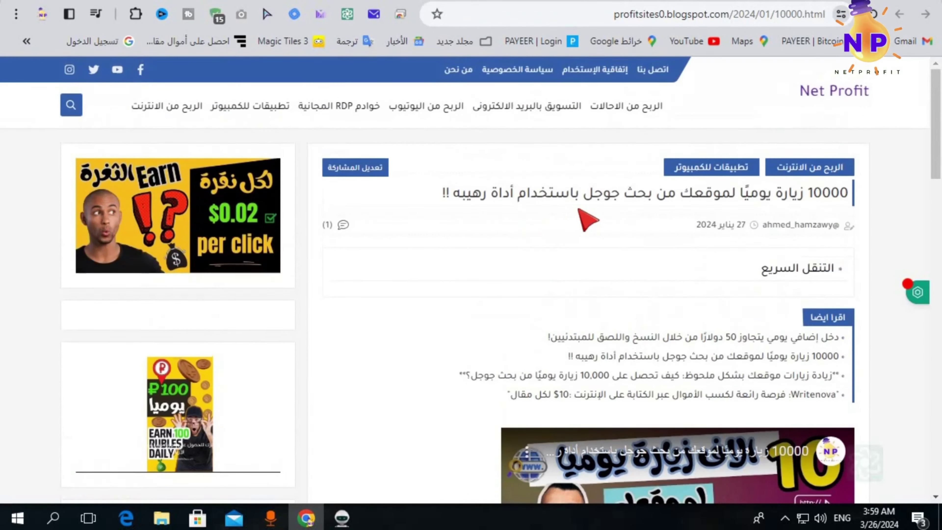
drag(584, 195, 852, 196)
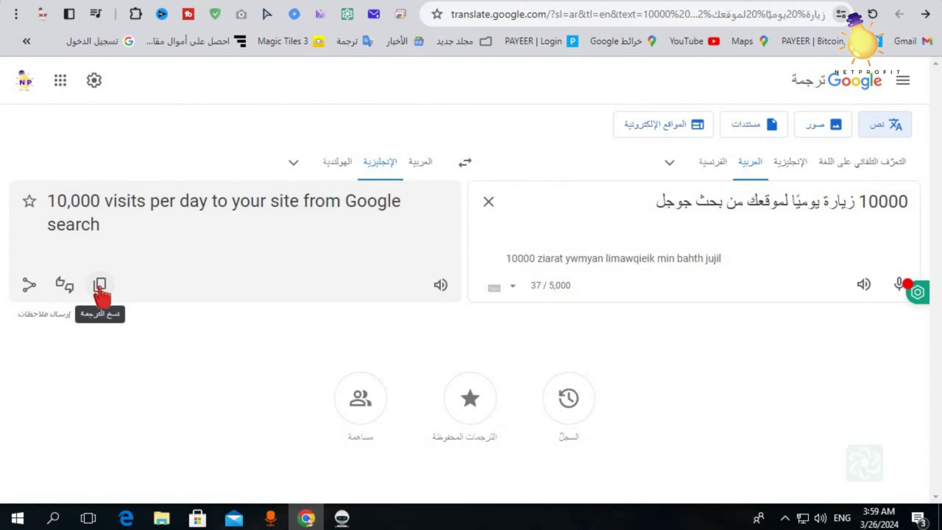
click(99, 284)
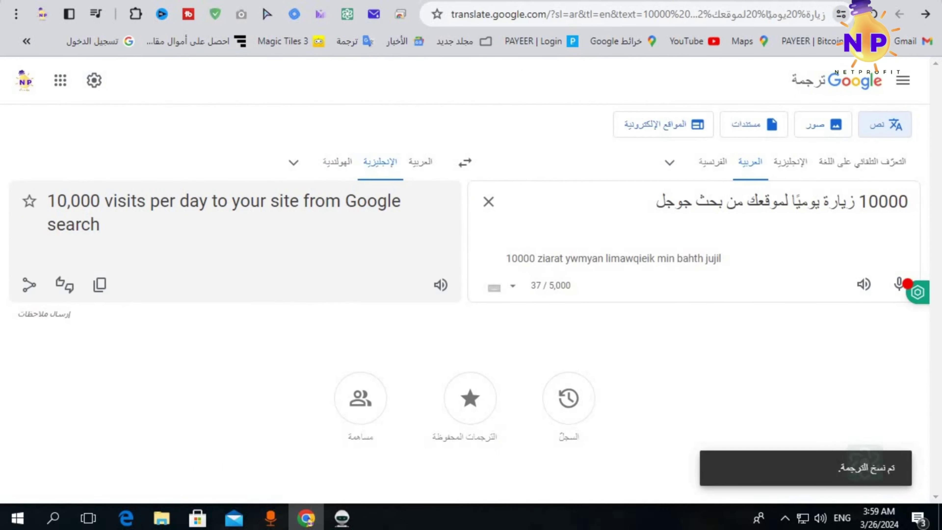
click(341, 518)
right_click(159, 69)
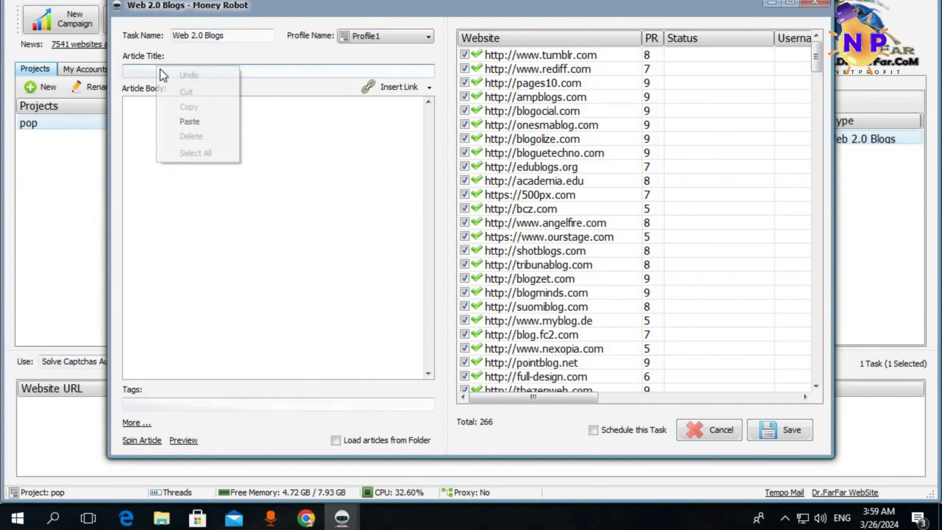
click(189, 121)
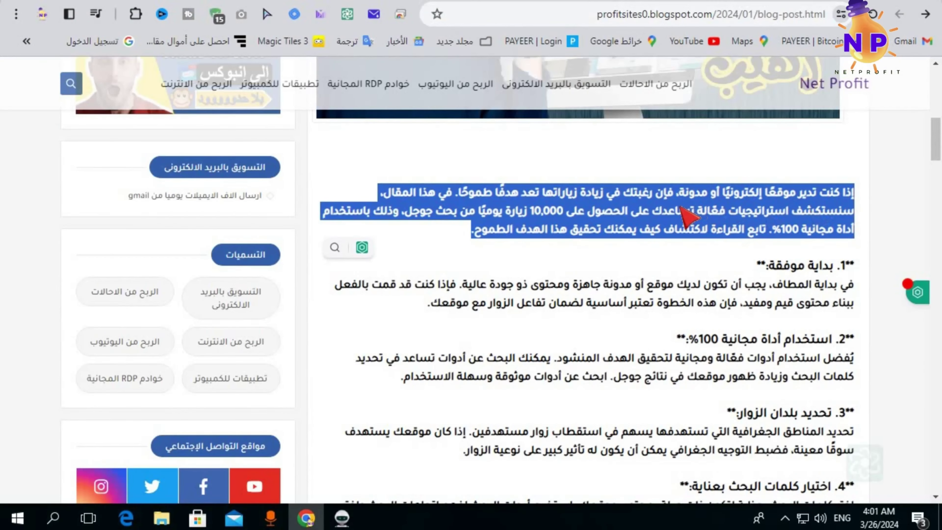
Translate the blog post's opening paragraph into English with Google Translate and paste the translation into the task's Article Body.
right_click(686, 217)
click(526, 385)
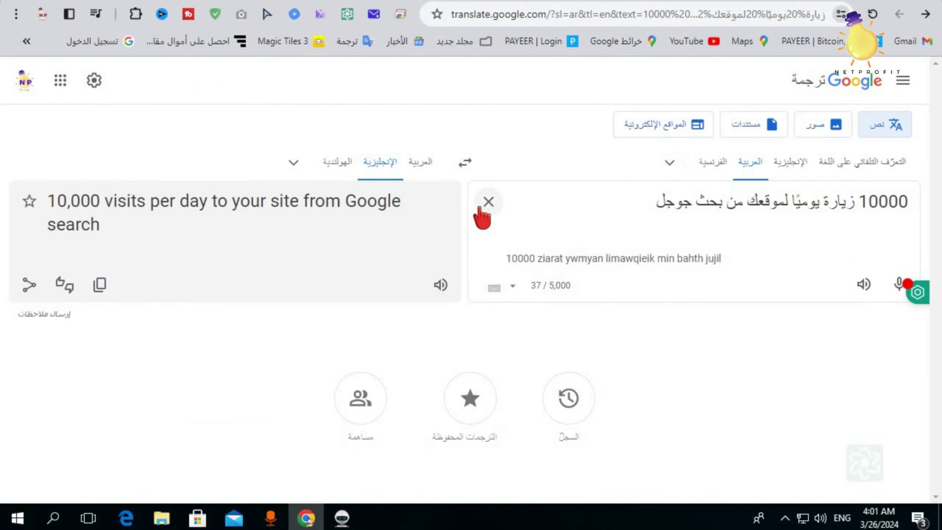
click(488, 201)
right_click(626, 202)
click(793, 306)
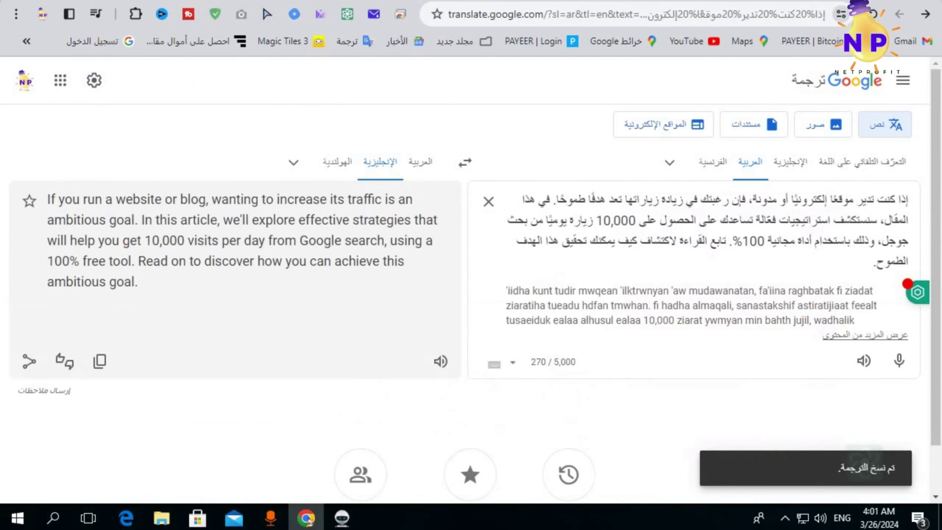
key(alt+Tab)
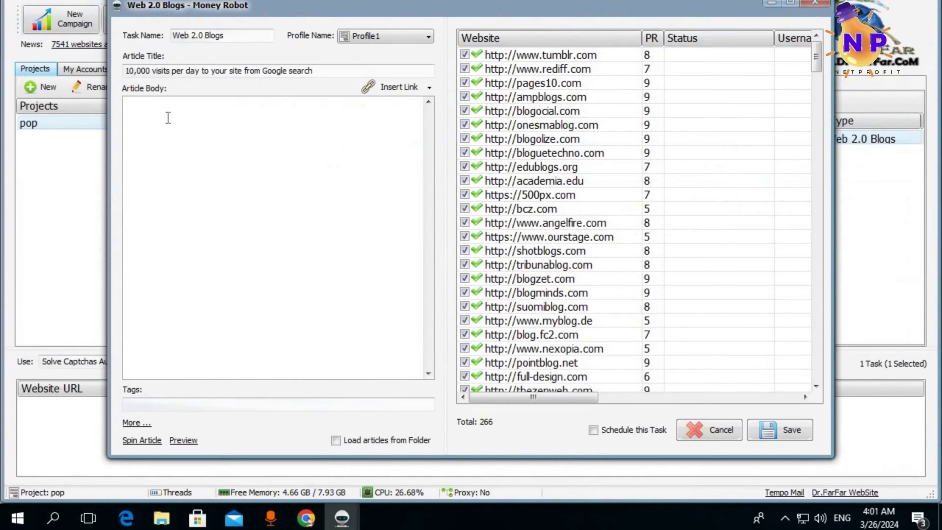
right_click(154, 112)
click(187, 169)
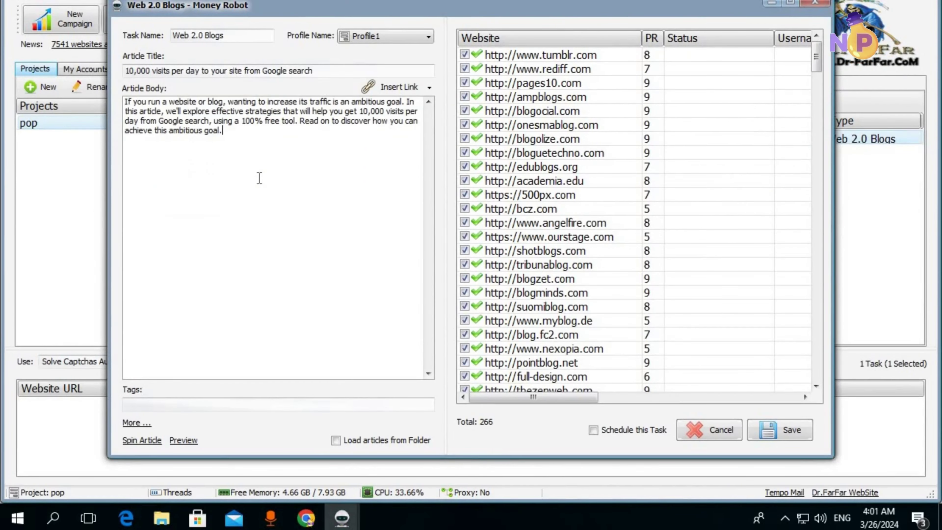
Copy the blog post's web address from Chrome and paste it as the website URL of the article's link in Money Robot.
key(alt+Tab)
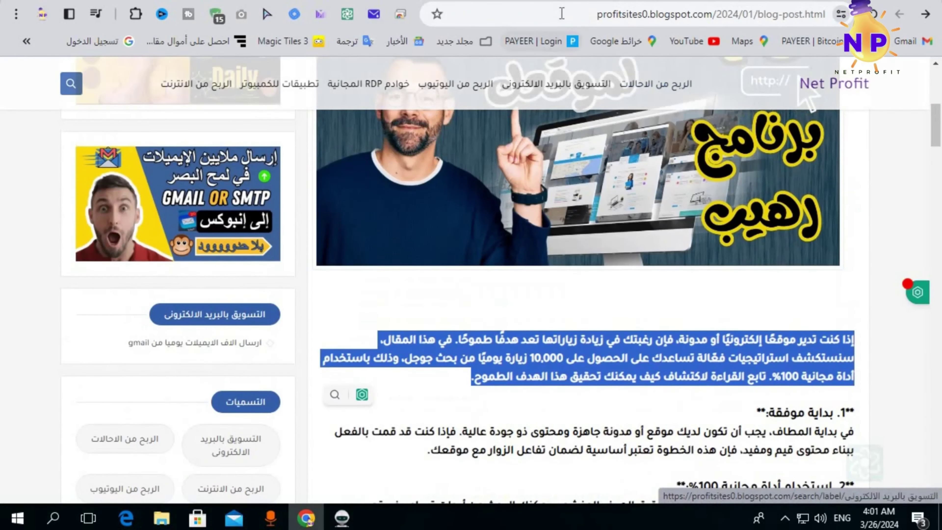
click(561, 14)
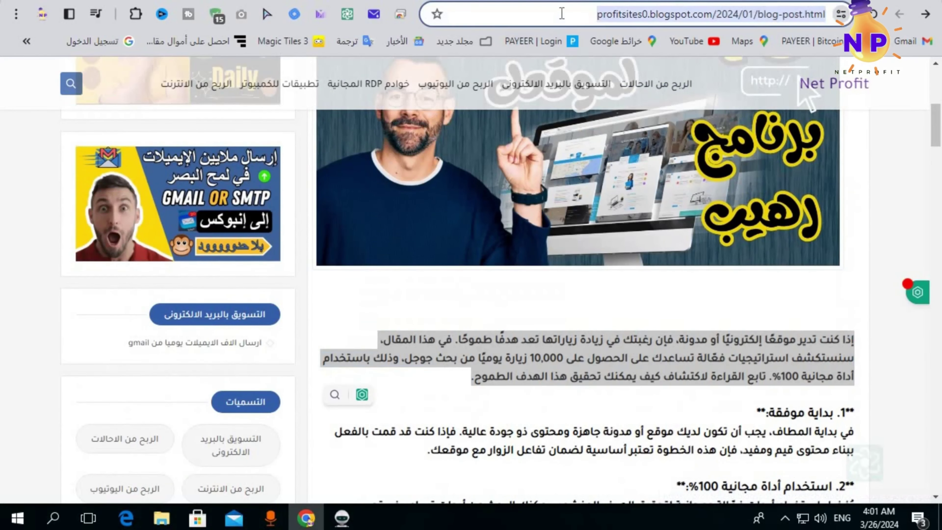
right_click(790, 15)
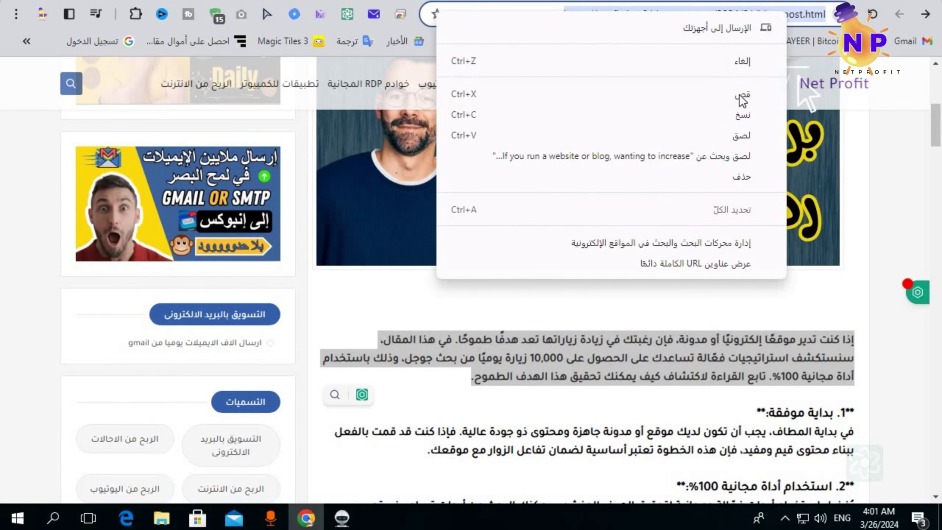
click(741, 115)
key(alt+Tab)
click(408, 91)
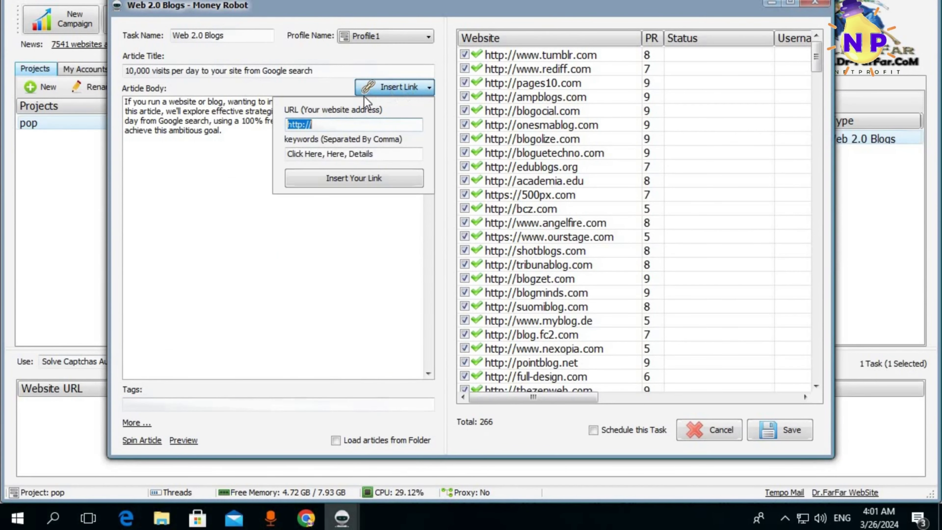
right_click(326, 126)
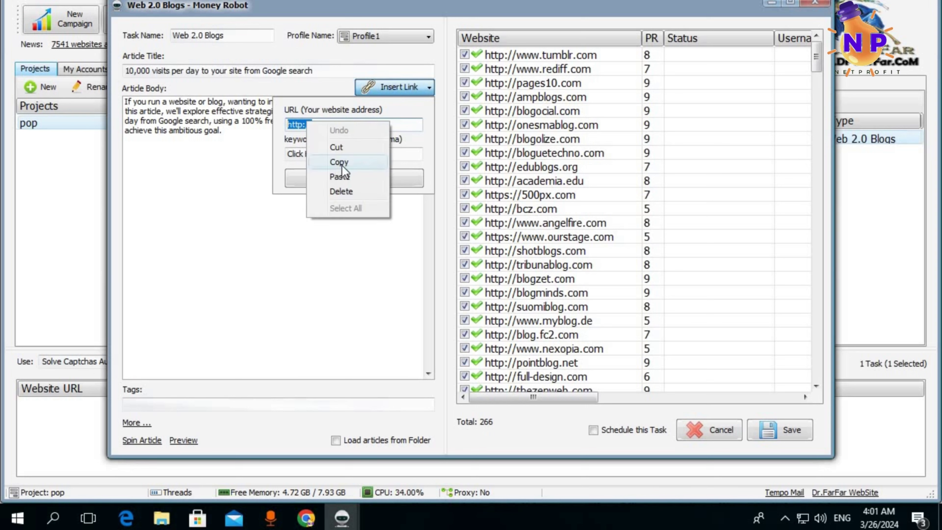
click(342, 179)
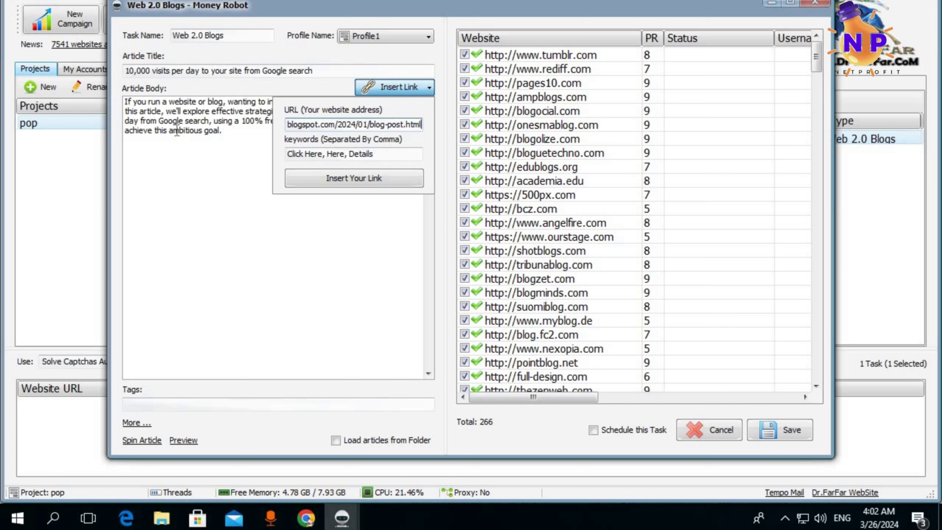
Replace the link's default keywords with "10,000 visits per day to your site" and insert the link at the end of the article body.
key(ctrl+a)
key(Tab)
key(shift+Left)
key(shift+Left)
key(shift+Left)
key(shift+Left)
key(shift+Left)
key(shift+Left)
key(shift+Left)
key(shift+Left)
key(shift+Left)
key(shift+Left)
key(shift+Left)
key(shift+Left)
key(shift+Left)
key(shift+Left)
key(shift+Left)
key(shift+Left)
key(shift+Left)
key(shift+Left)
key(shift+Left)
key(shift+Left)
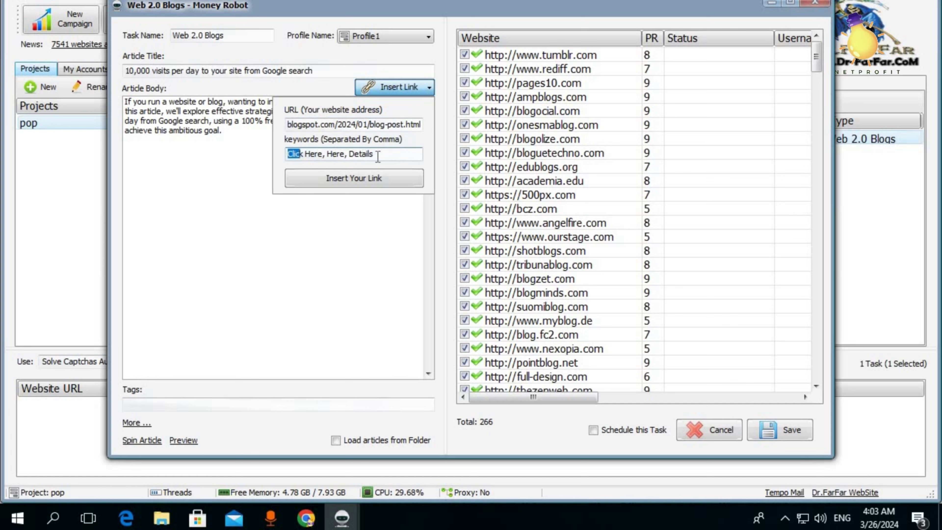
key(shift+End)
right_click(359, 154)
click(385, 205)
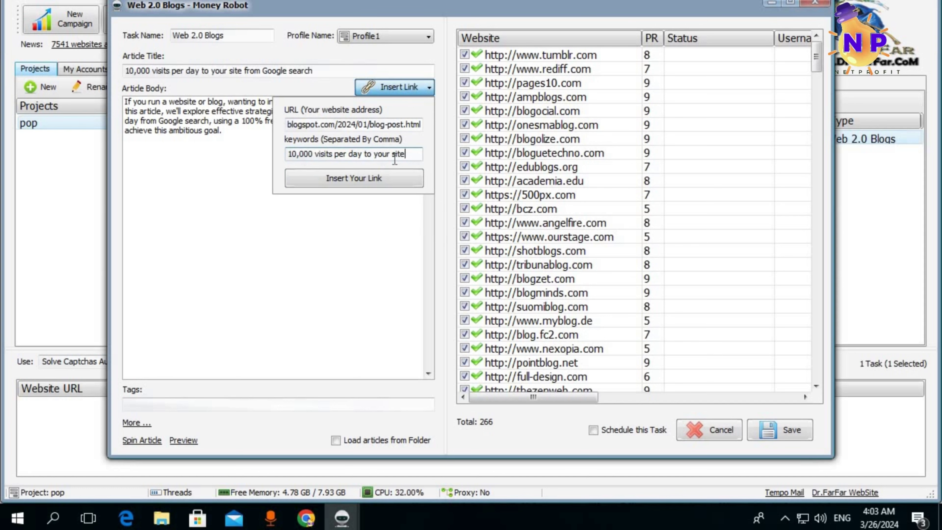
click(338, 179)
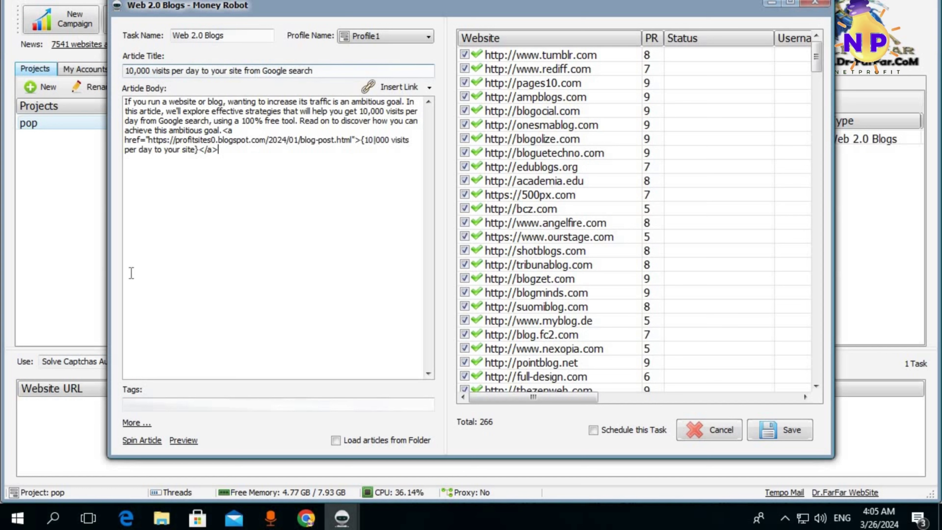
Fill in the task's Tags with "10,000 visits per day to your site from Google search".
click(156, 405)
right_click(156, 405)
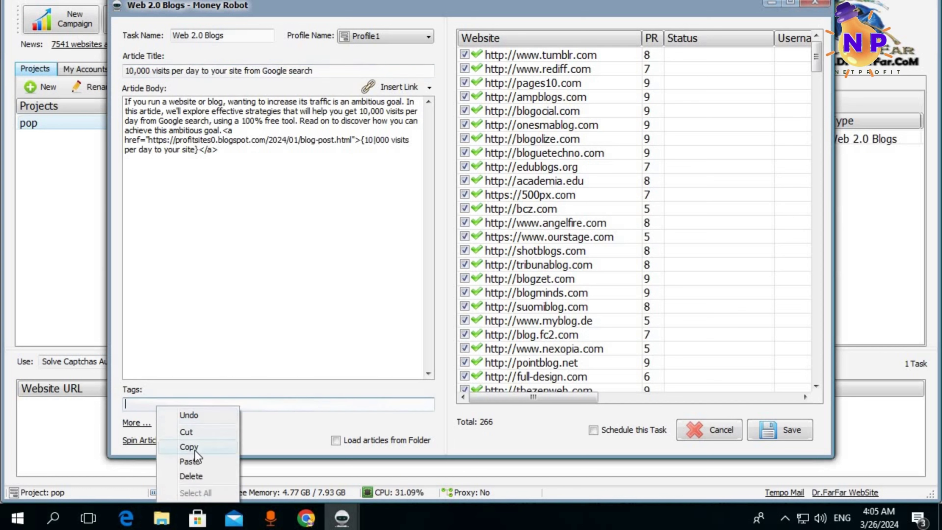
click(195, 461)
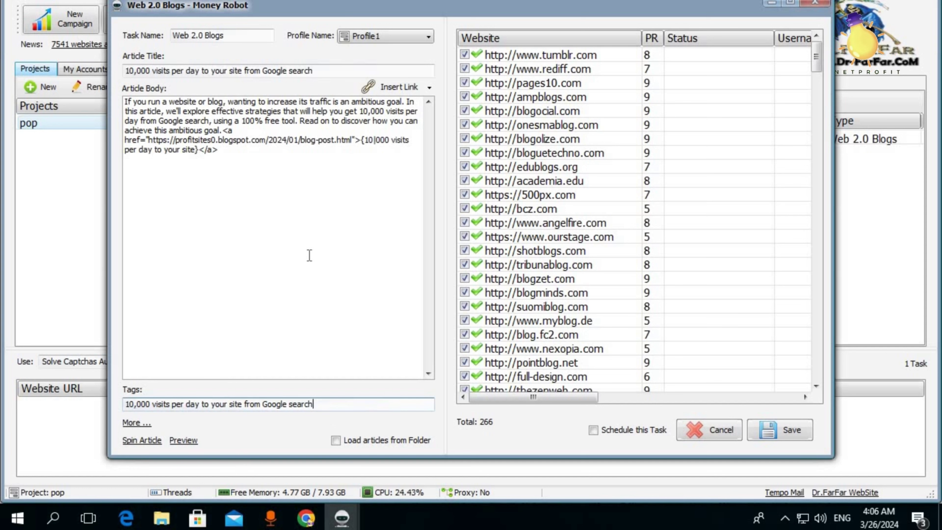
key(Return)
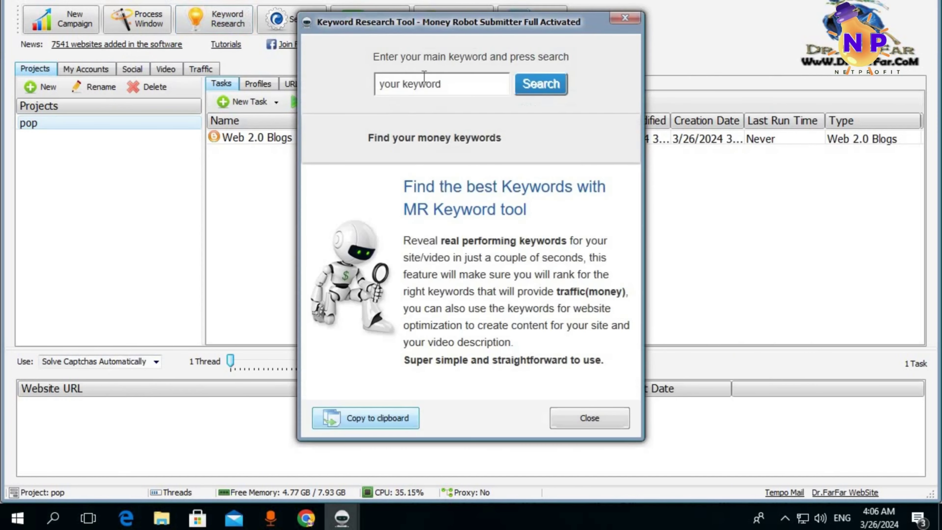
Search the Keyword Research Tool for "10,000 visits per day to your site from Google search", copy the checked related keywords, and return to the Web 2.0 Blogs task.
click(454, 84)
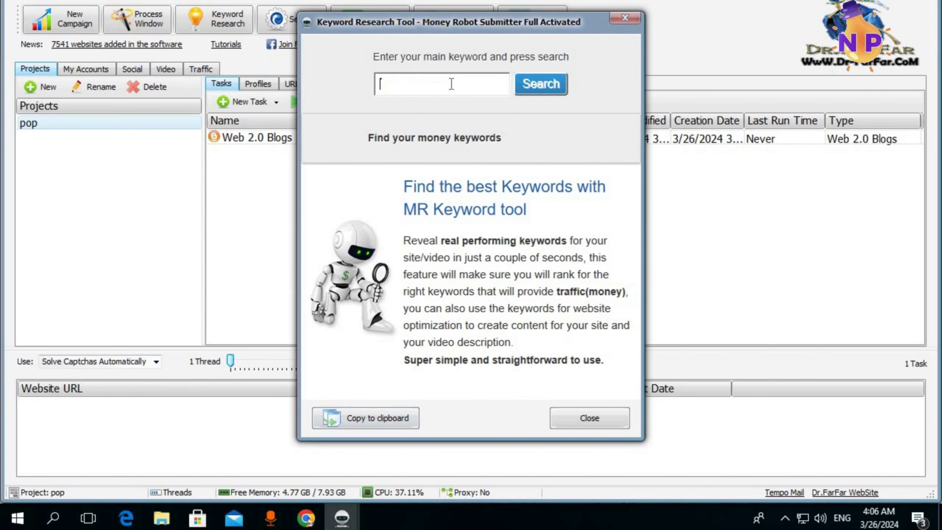
right_click(452, 86)
click(474, 153)
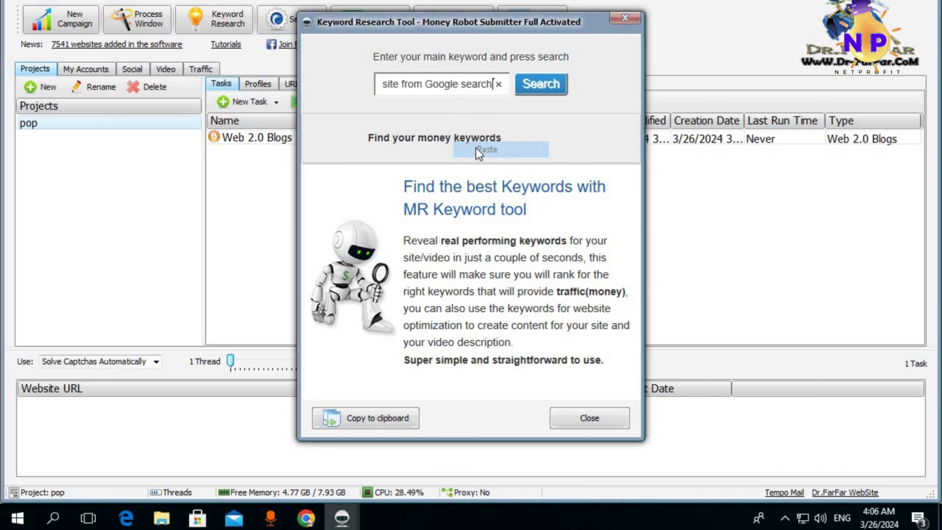
click(535, 87)
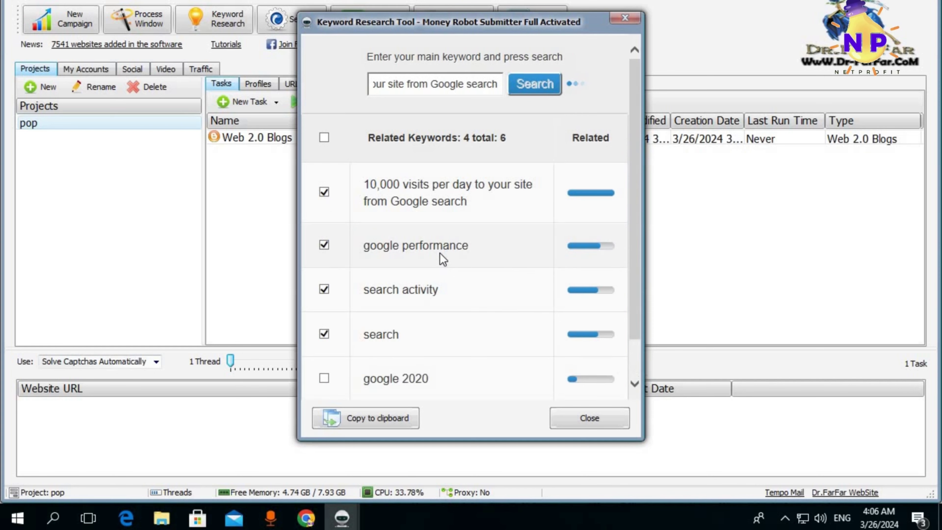
scroll(440, 254, down, 1)
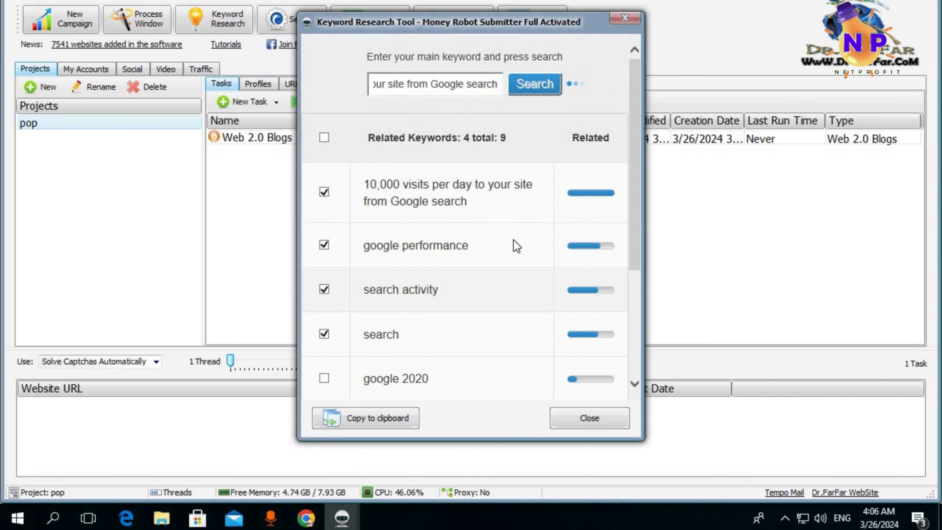
scroll(514, 241, down, 3)
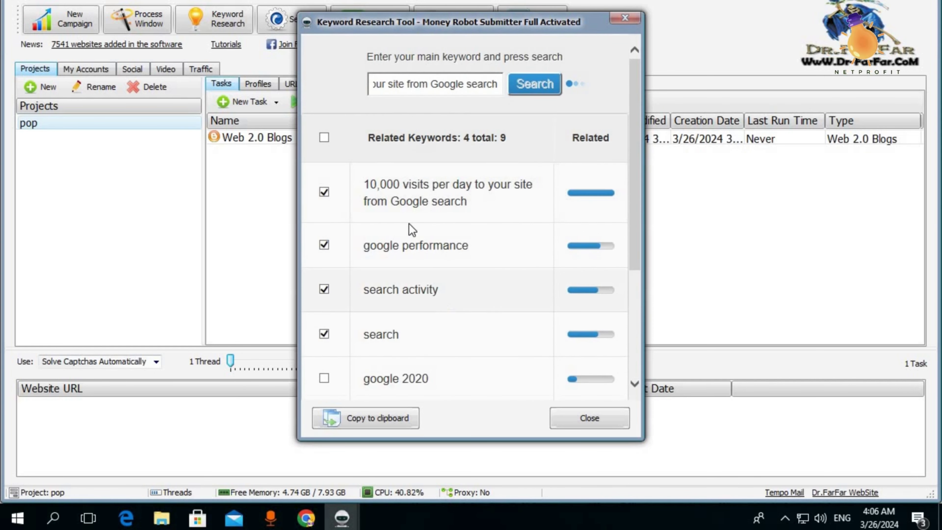
scroll(370, 315, down, 4)
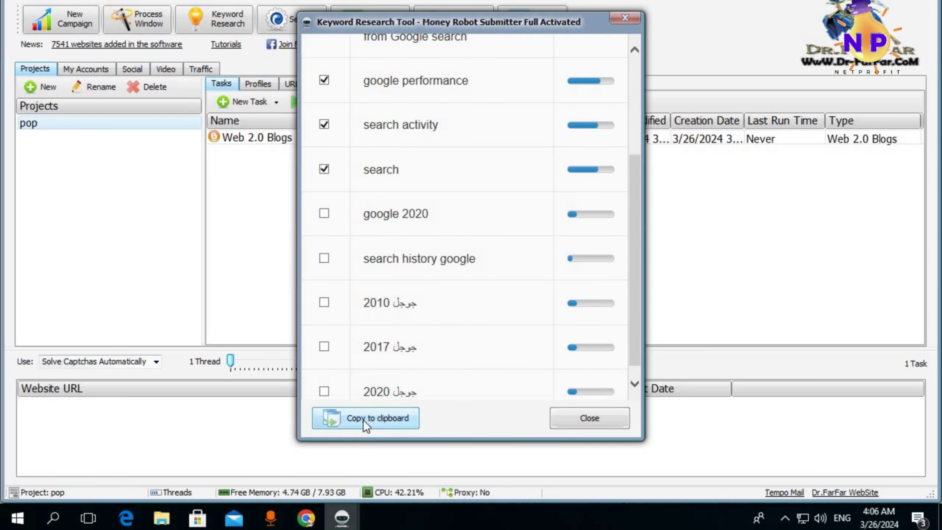
click(375, 421)
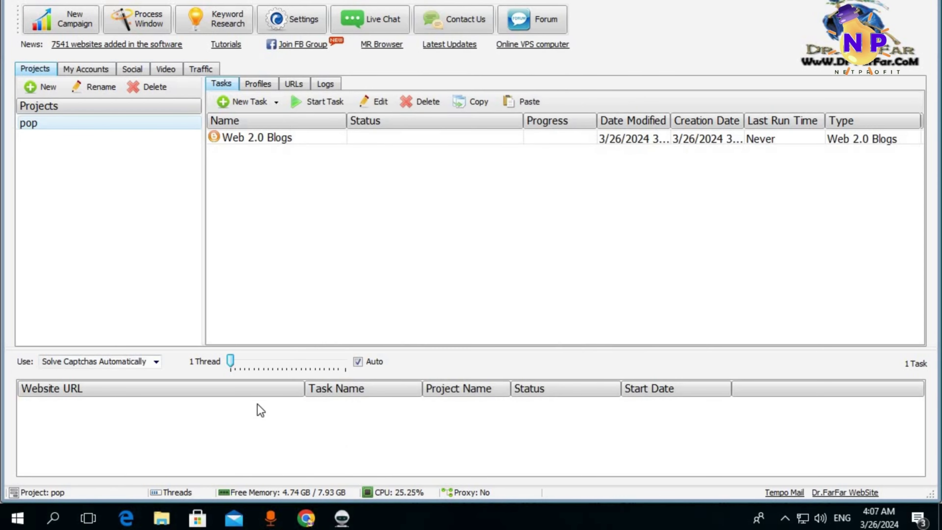
click(343, 521)
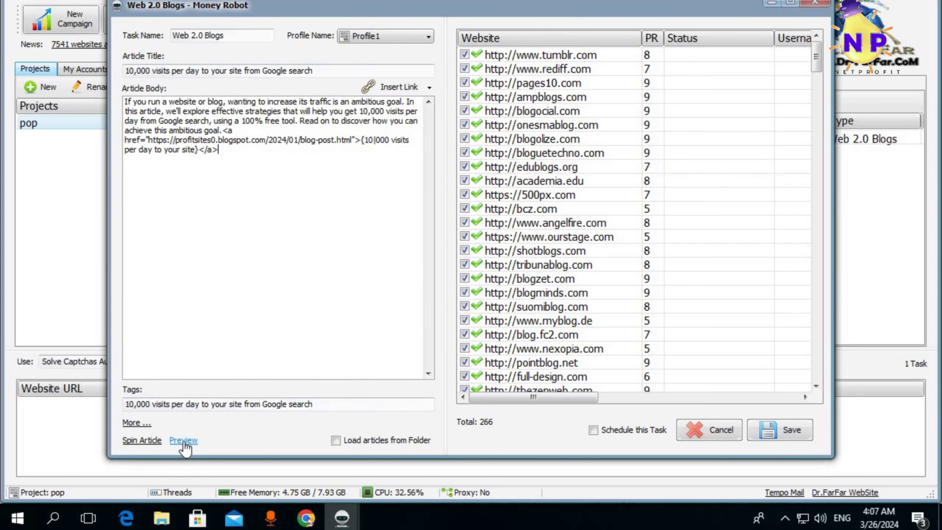
Preview the unspun article, follow its backlink to check the linked blog post and its embedded video, and return to the task.
click(184, 441)
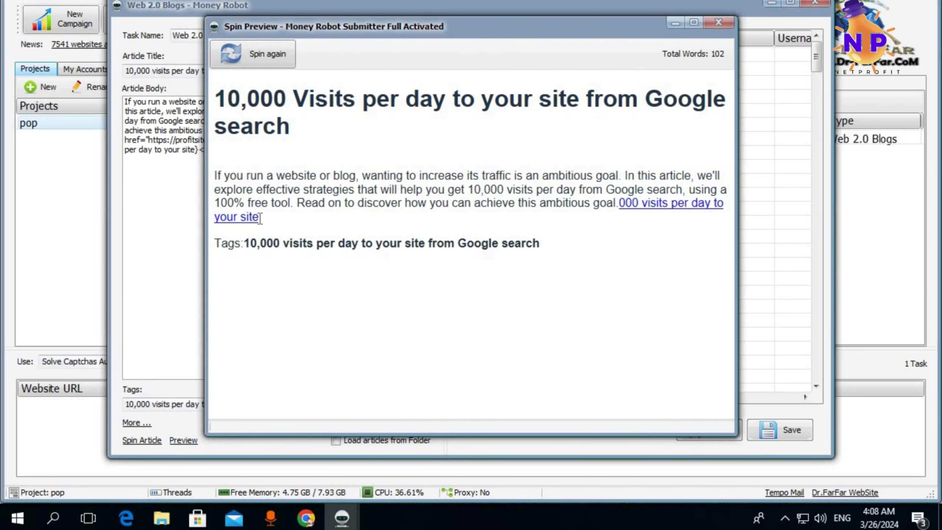
drag(260, 218, 215, 218)
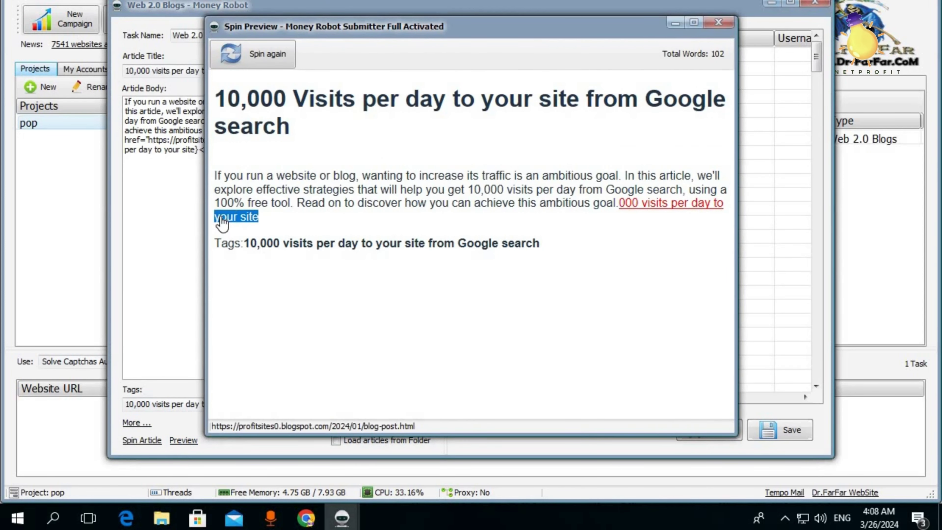
click(641, 228)
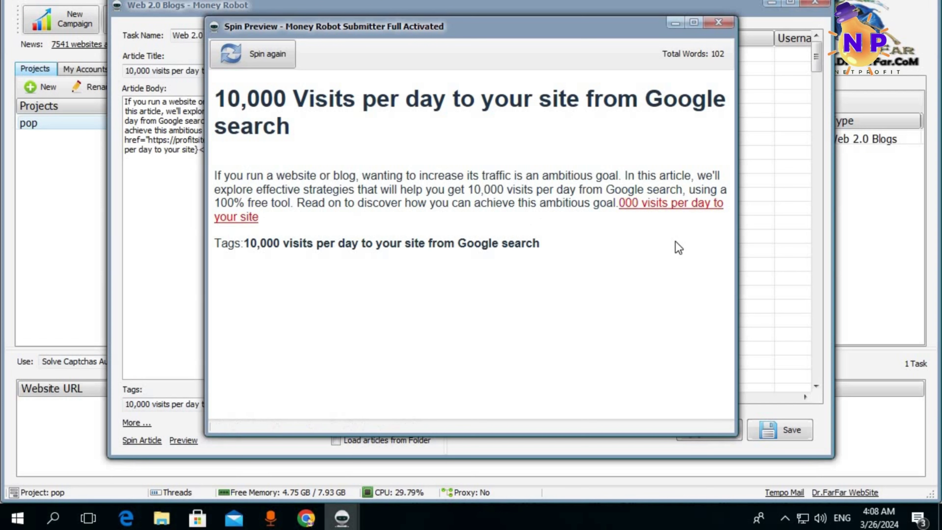
click(667, 209)
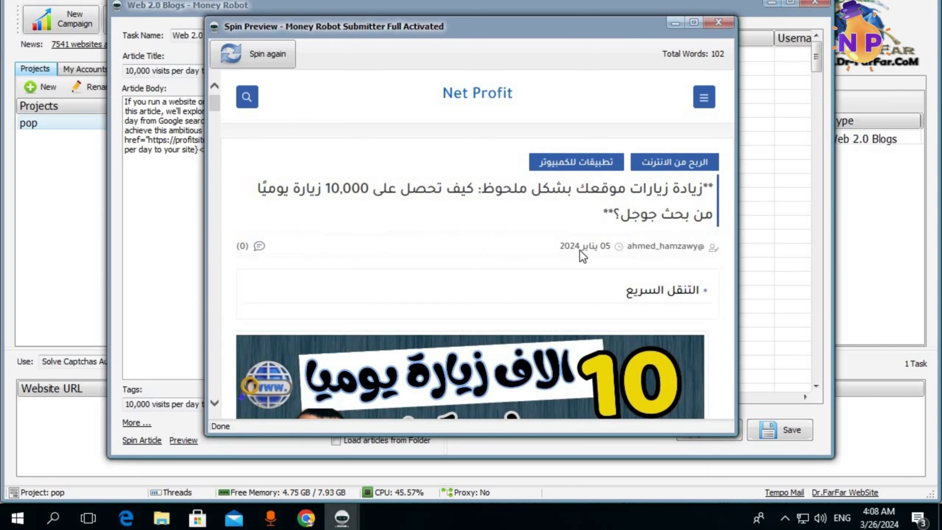
scroll(579, 249, down, 6)
scroll(658, 264, down, 15)
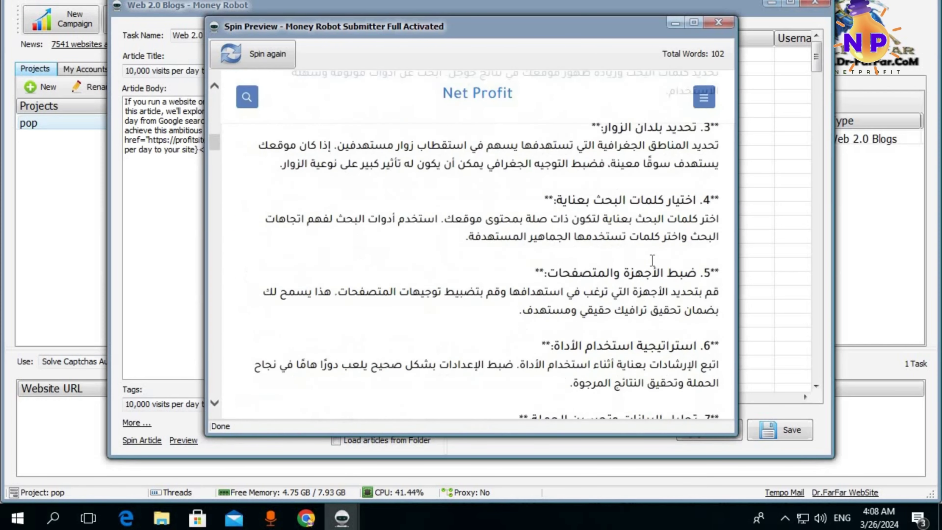
scroll(652, 266, down, 3)
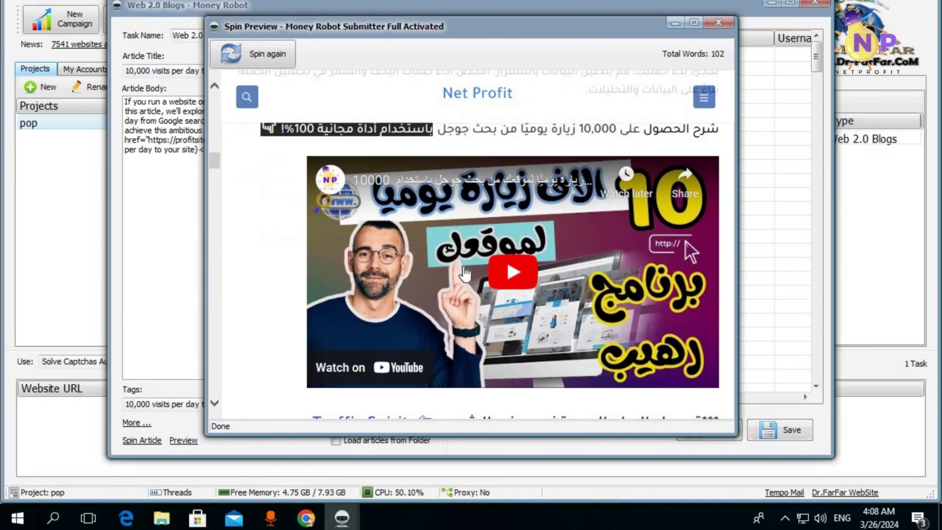
click(516, 273)
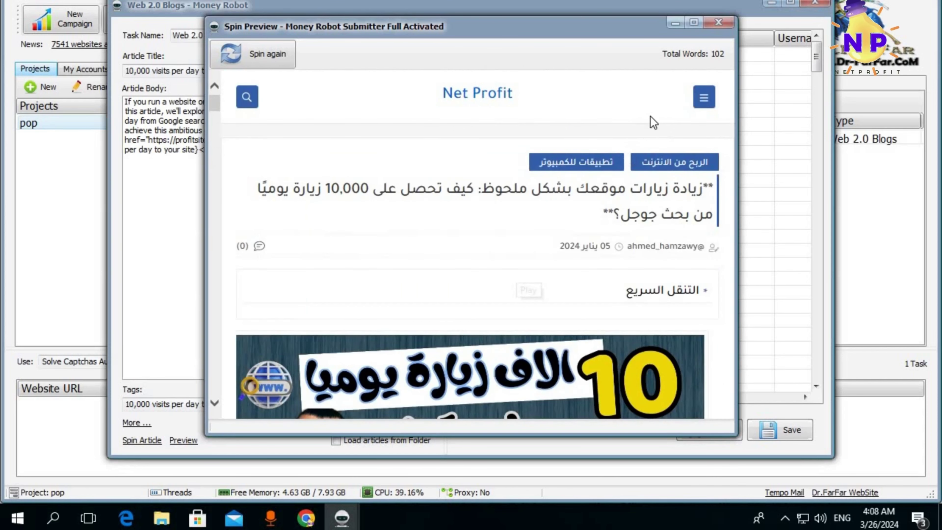
click(147, 271)
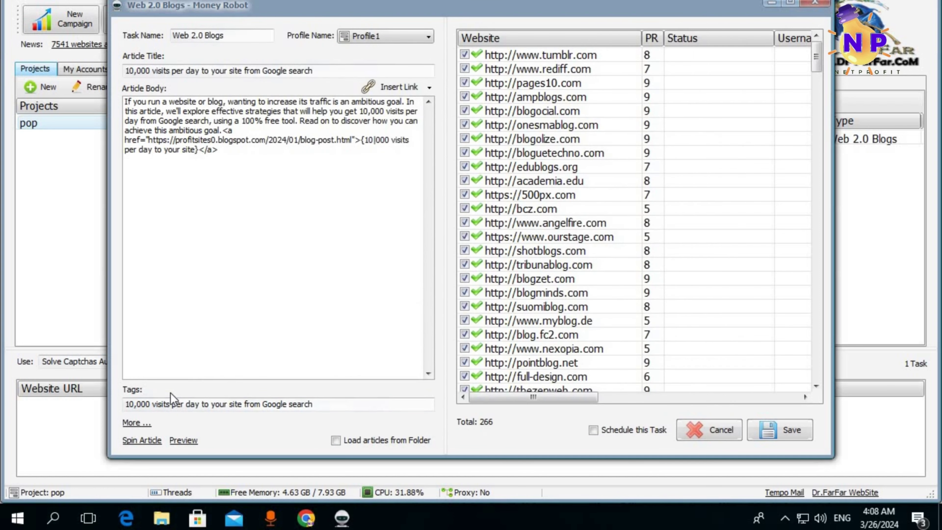
Spin the article's title and body into synonym variations and preview several spun versions, including the page behind the backlink.
click(136, 442)
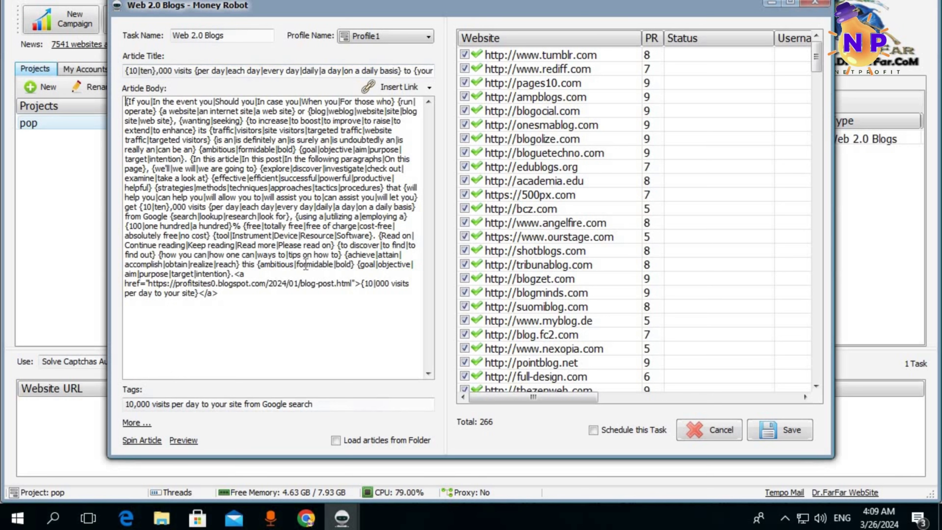
click(183, 439)
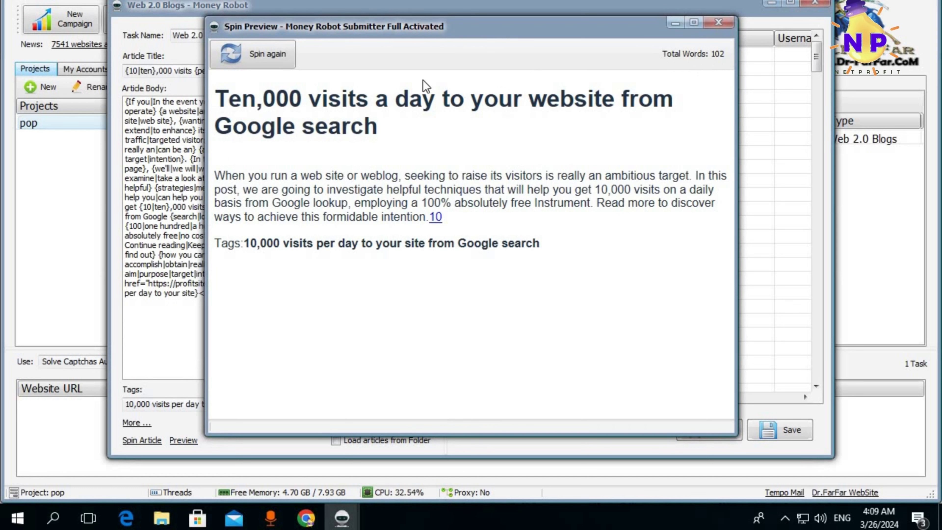
click(256, 63)
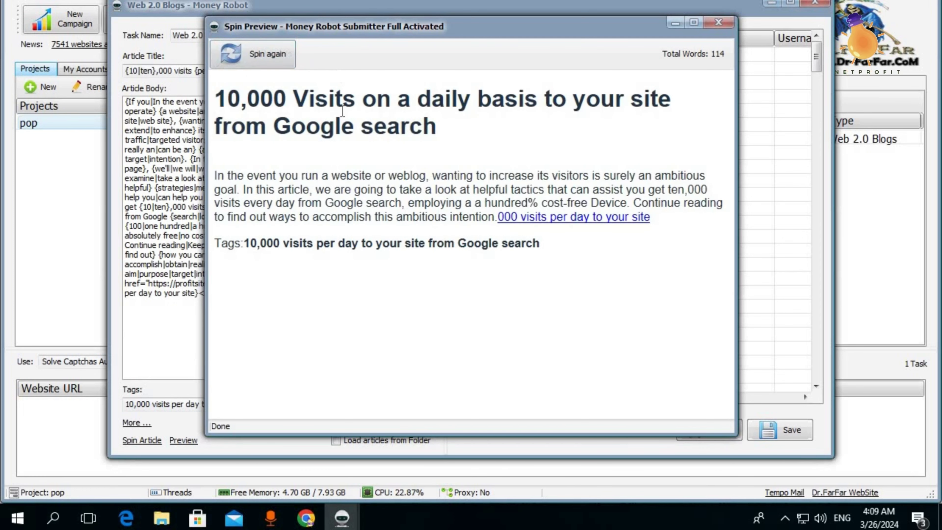
click(270, 59)
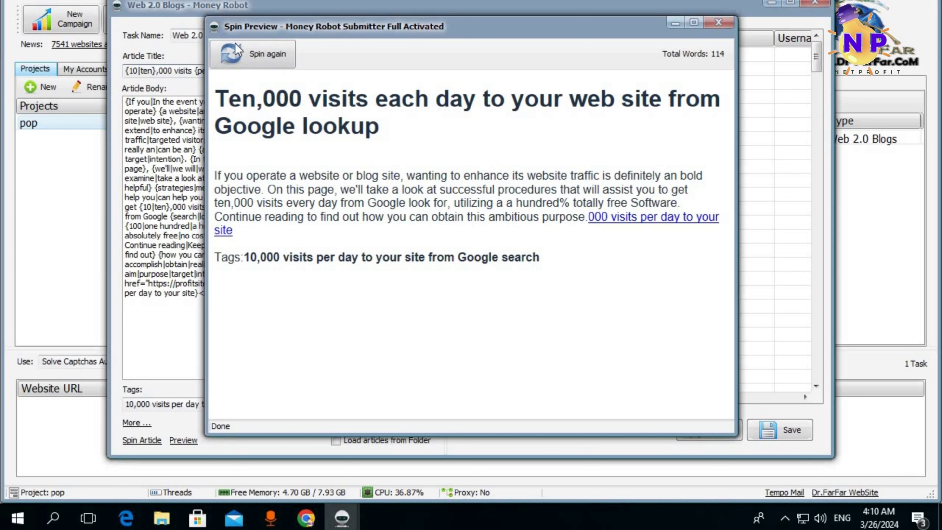
click(267, 55)
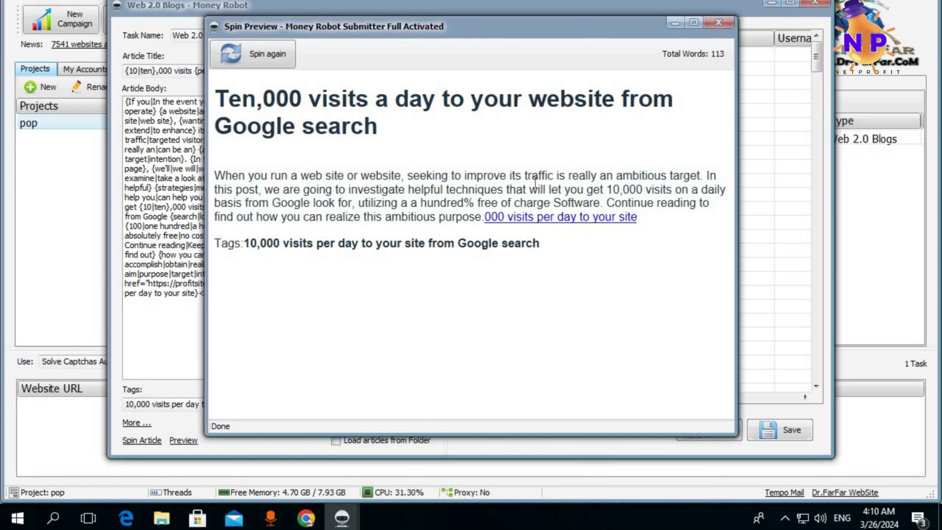
click(270, 59)
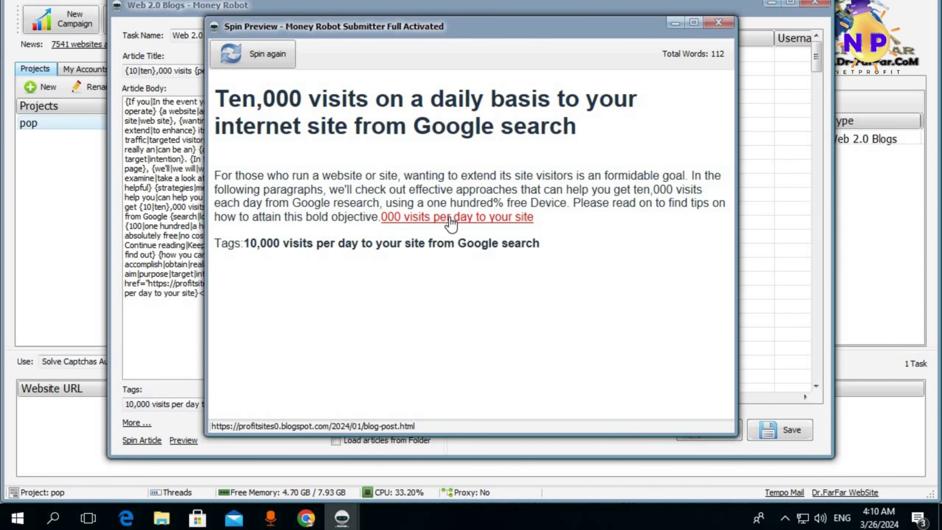
click(451, 218)
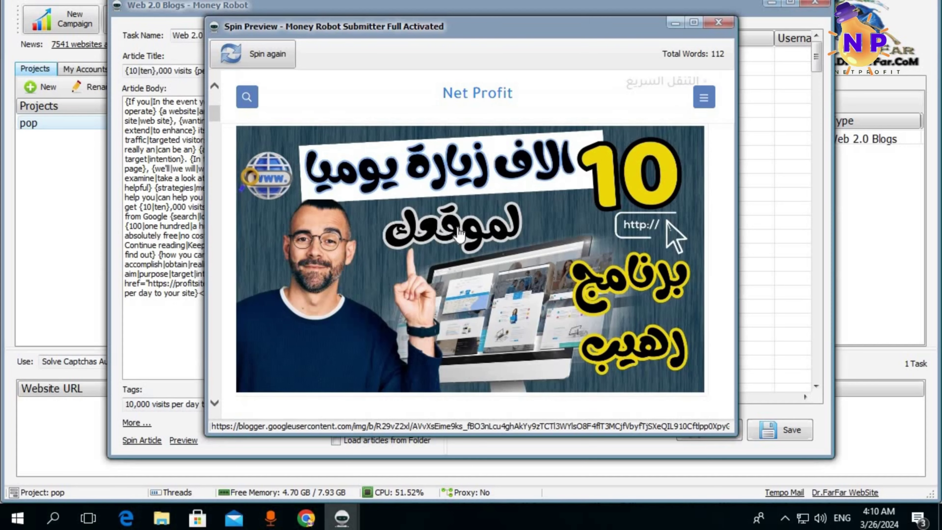
scroll(458, 234, down, 15)
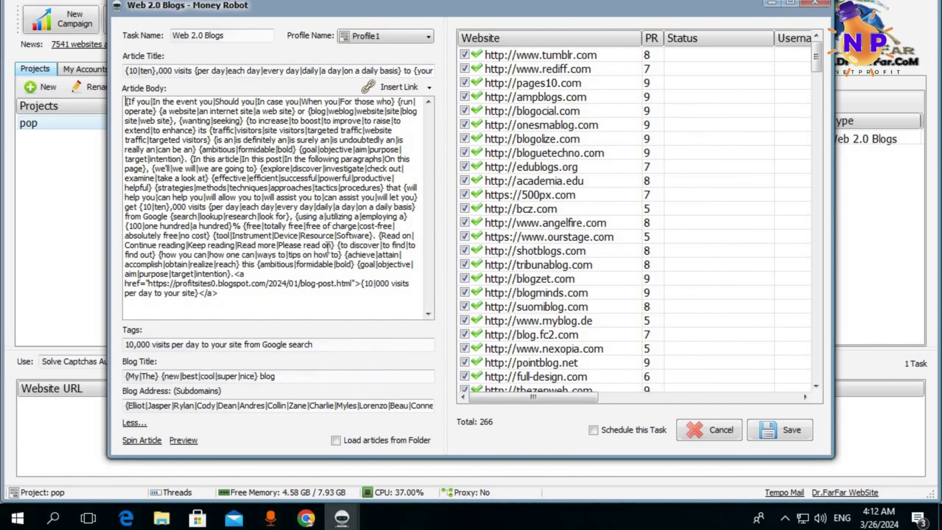
Save and start the Web 2.0 Blogs task in project "pop", and enlarge the list of websites being processed.
click(775, 430)
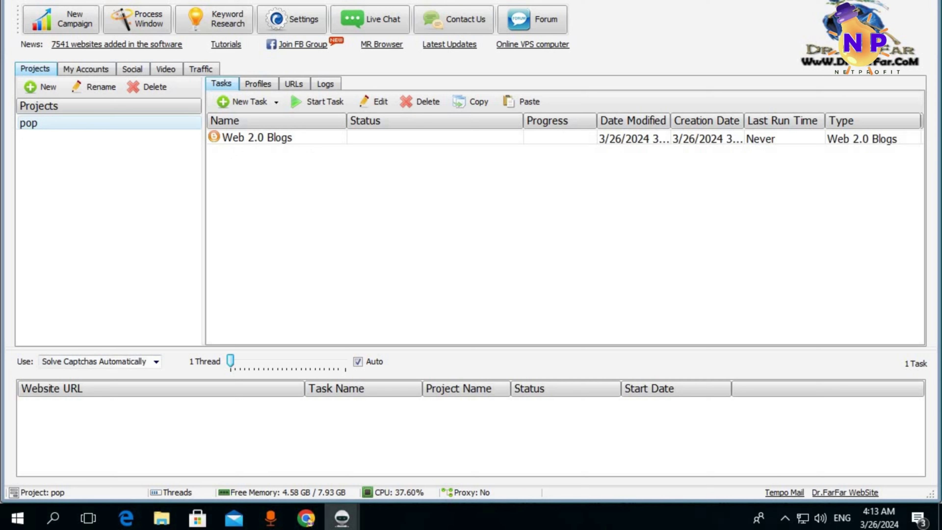
click(274, 142)
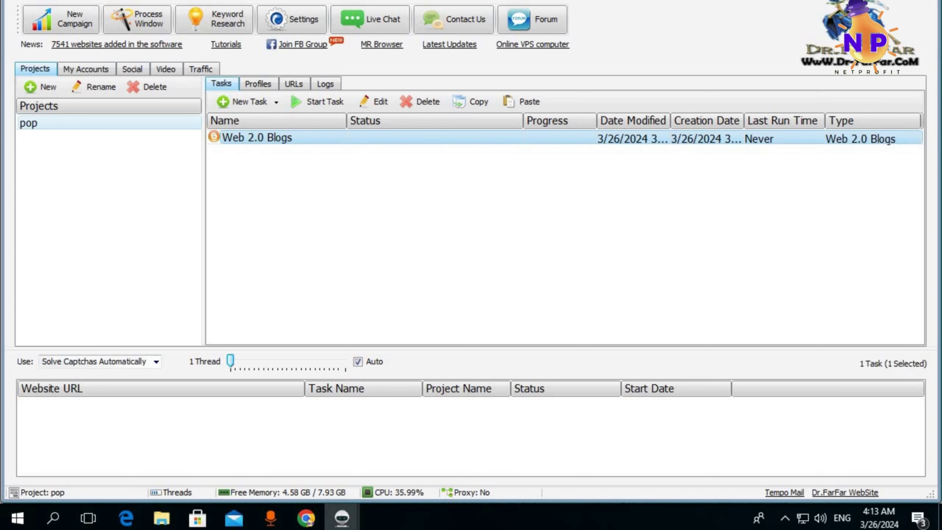
click(450, 148)
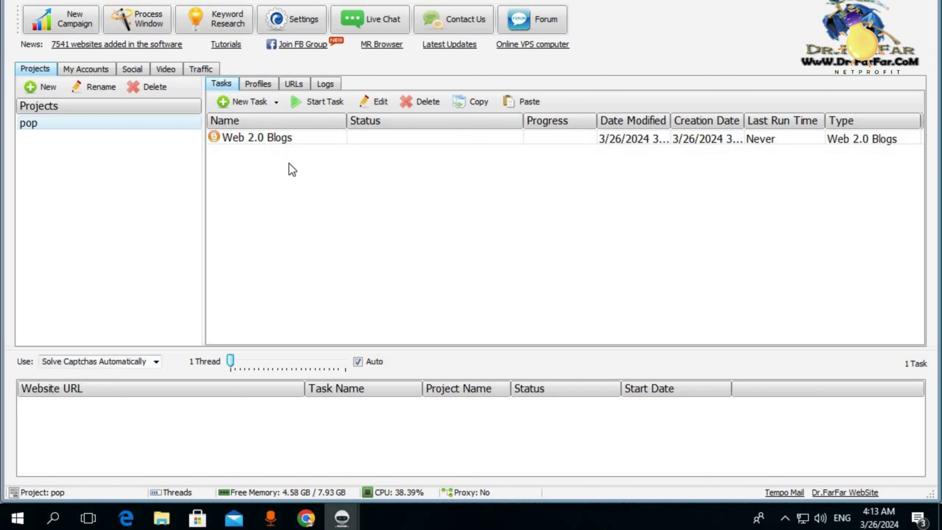
click(281, 142)
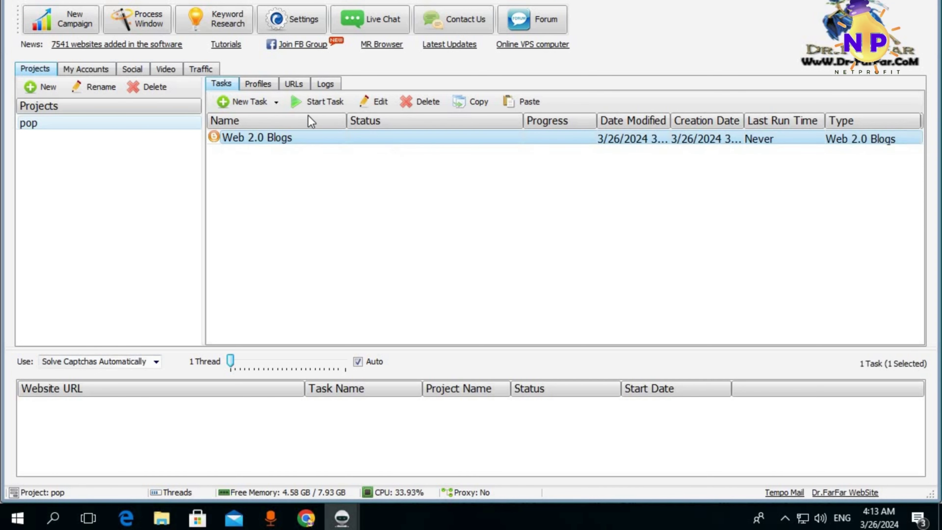
click(318, 106)
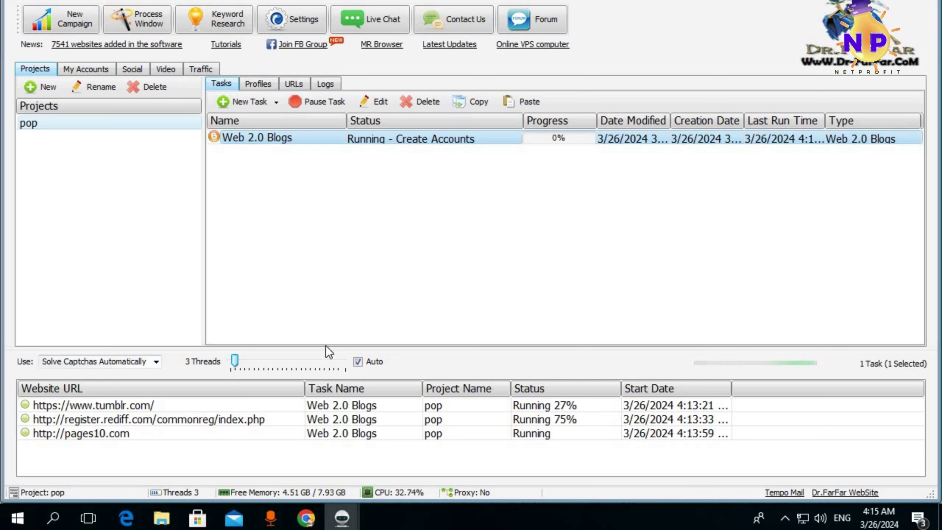
drag(327, 343, 331, 290)
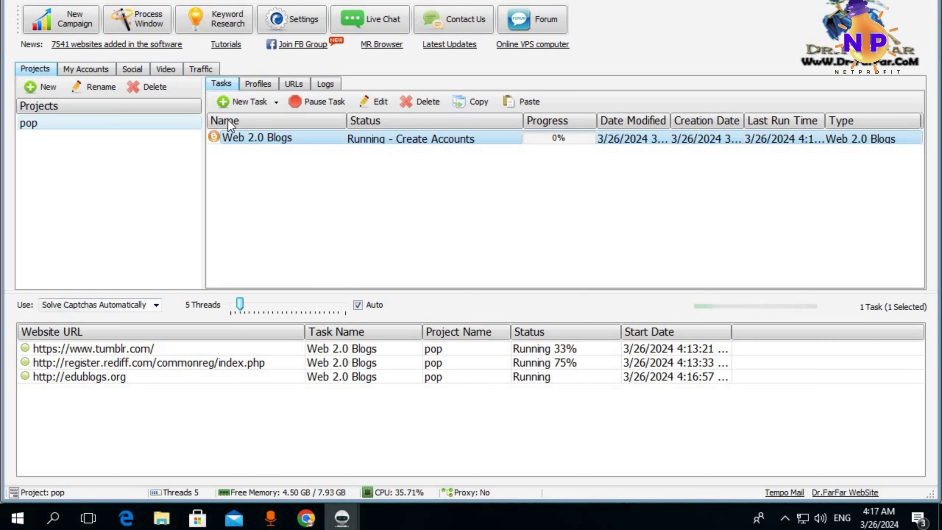
click(130, 70)
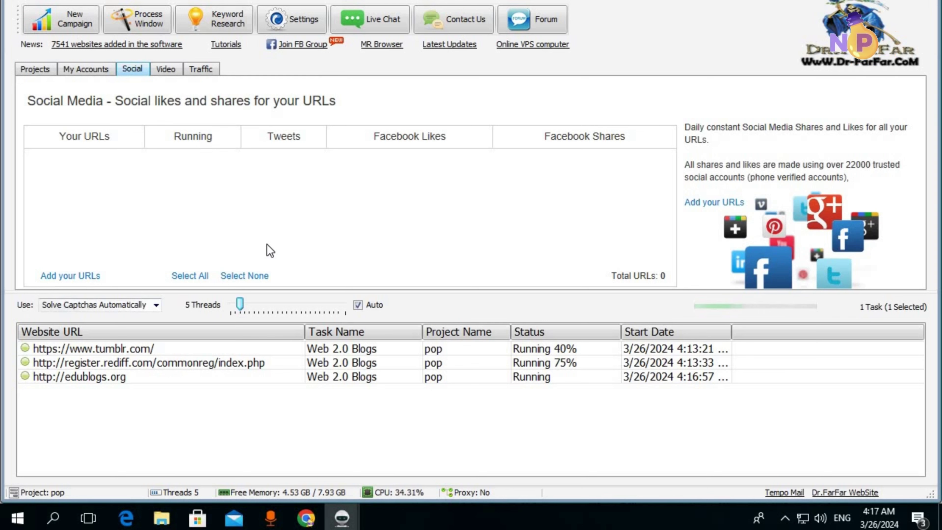
click(69, 275)
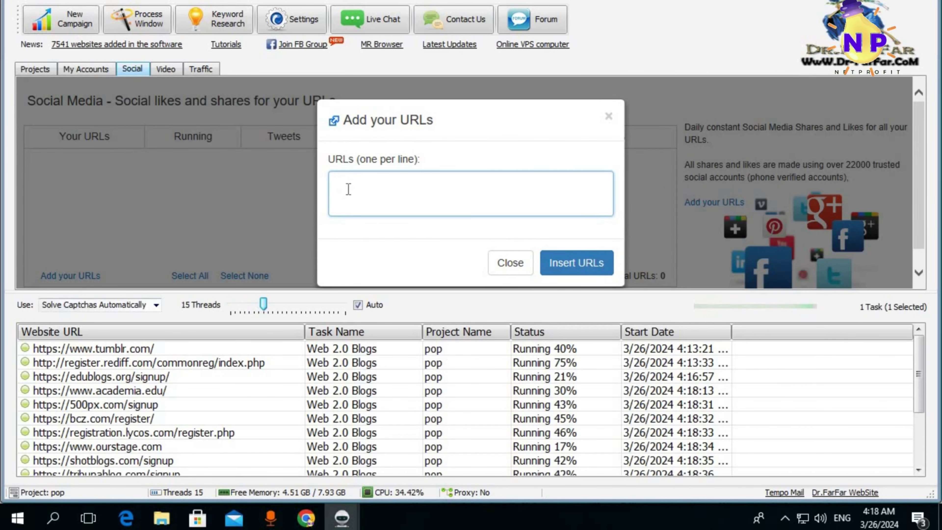
click(346, 188)
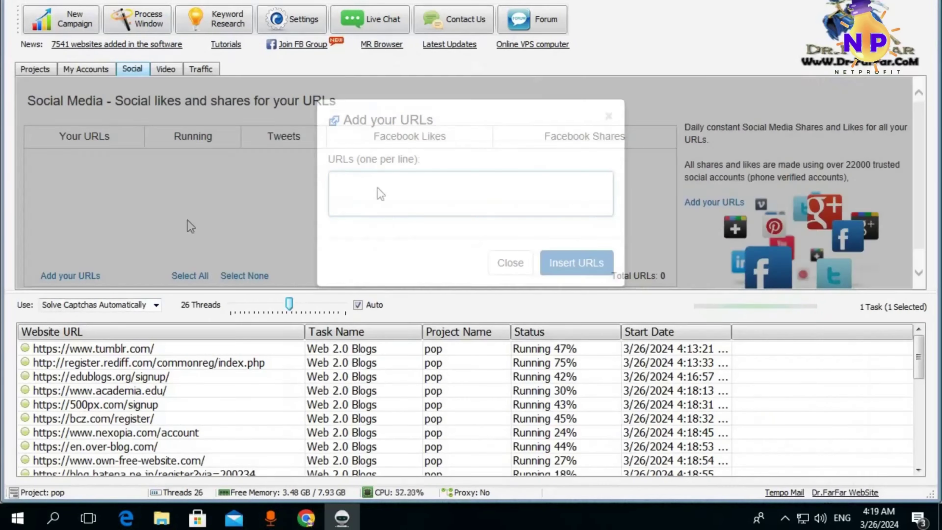
click(377, 186)
text(https://twitter.com/profit_sites0)
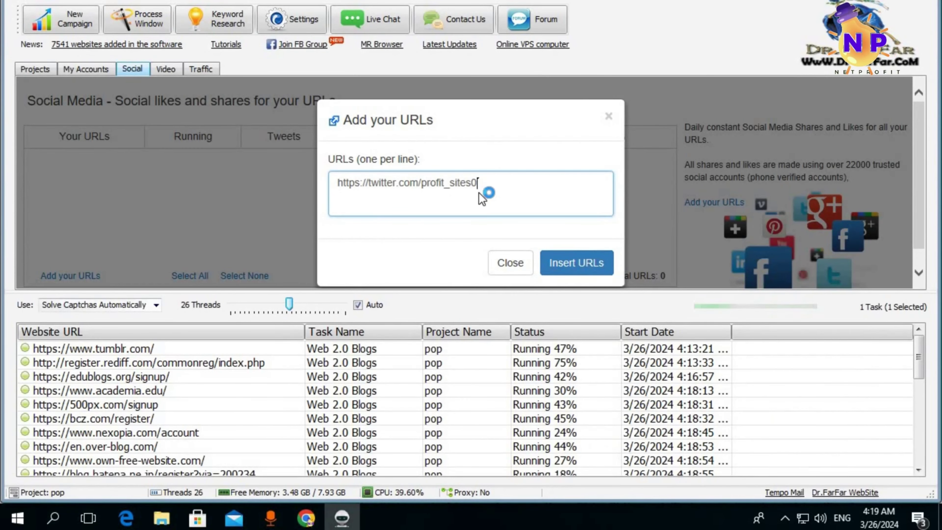
click(573, 274)
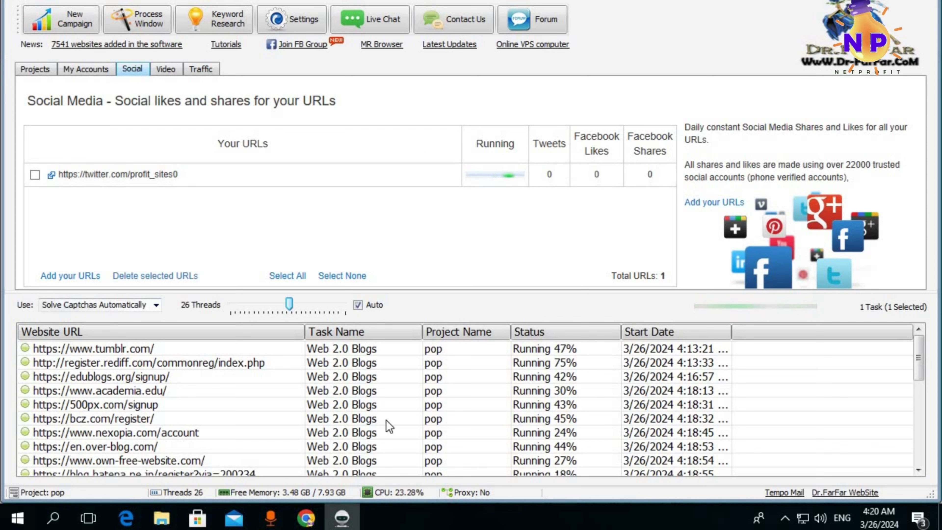
Look through the list of websites being processed by the Web 2.0 Blogs task and try to raise the thread count.
scroll(342, 410, down, 3)
scroll(163, 391, up, 3)
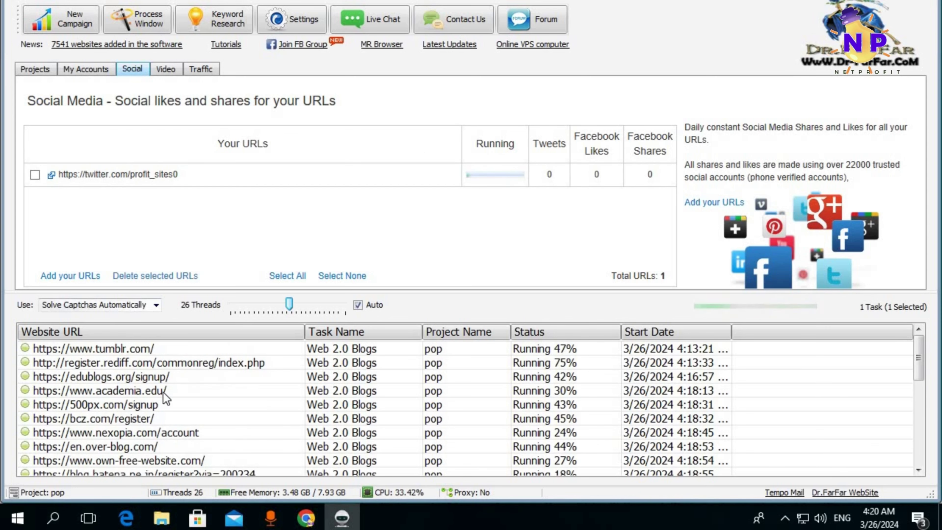
scroll(163, 392, down, 3)
scroll(163, 391, down, 3)
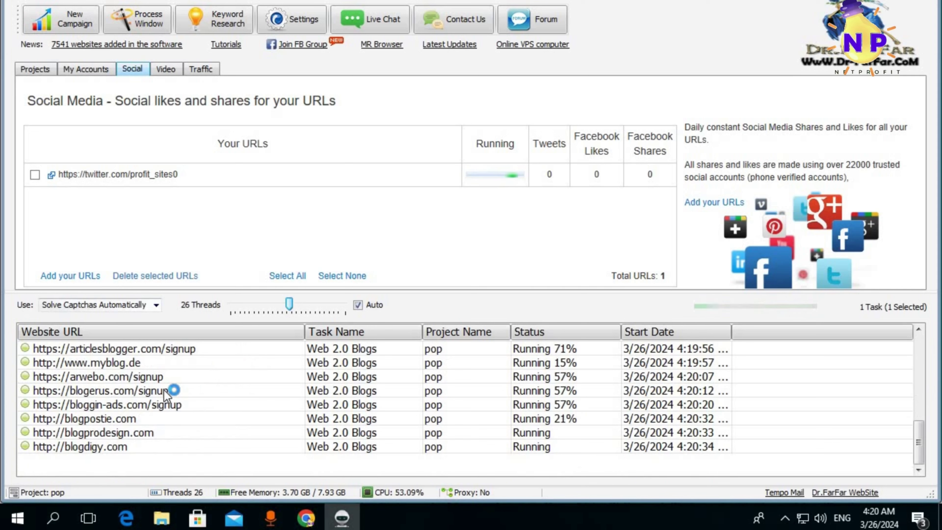
scroll(164, 390, up, 6)
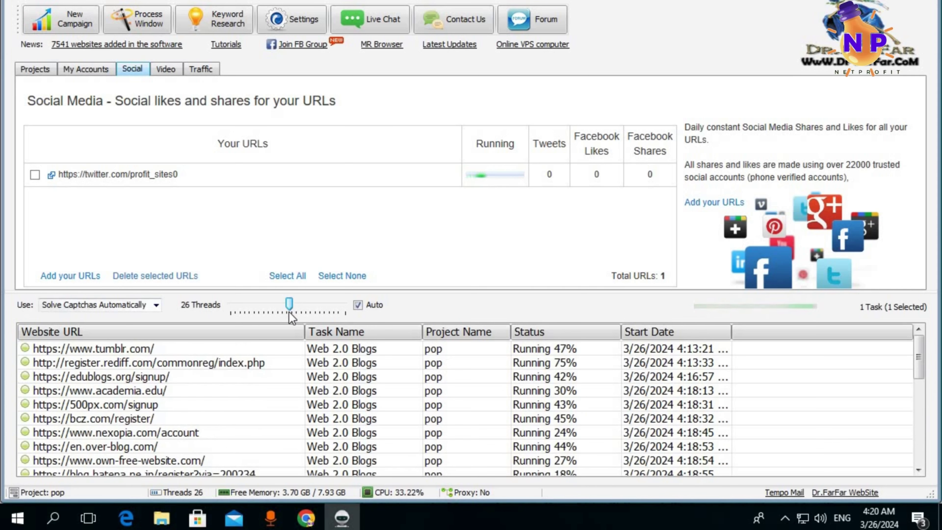
mouse_move(288, 308)
mouse_down()
mouse_move(233, 311)
mouse_move(301, 312)
mouse_up()
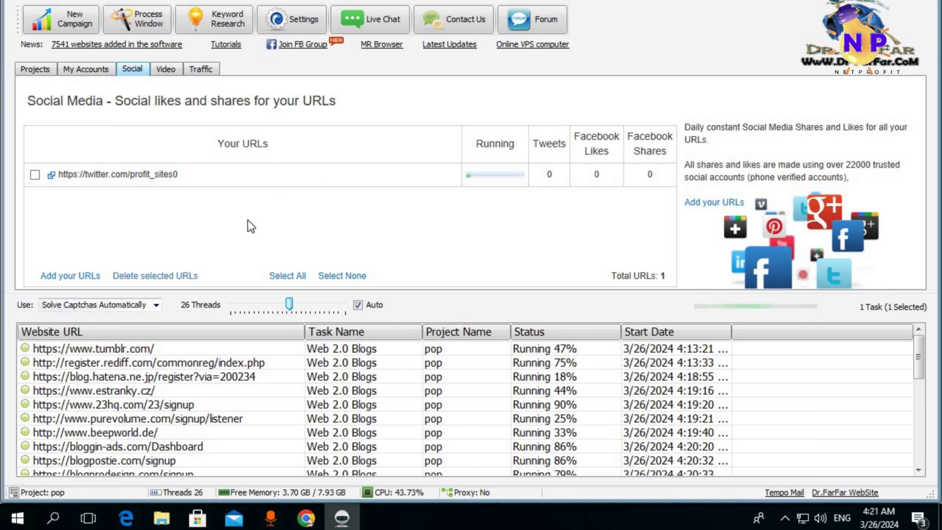
click(165, 70)
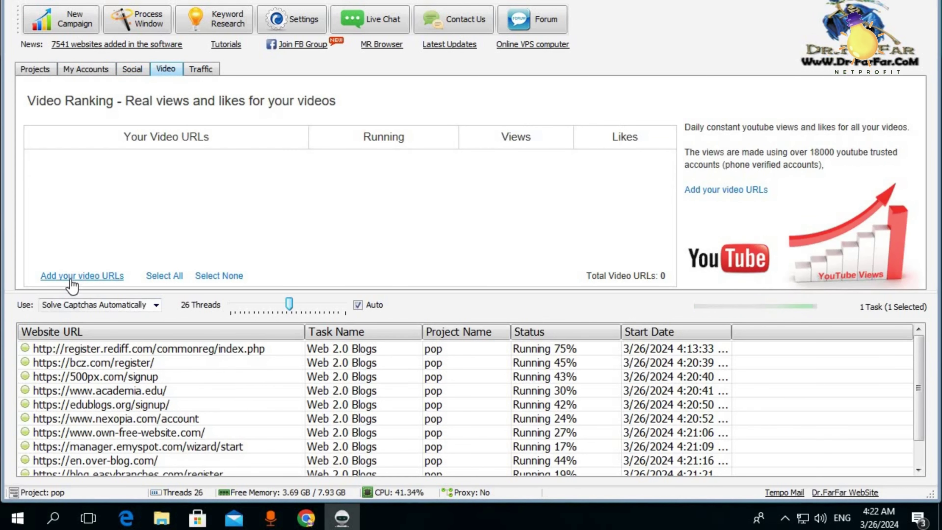
click(81, 276)
right_click(355, 185)
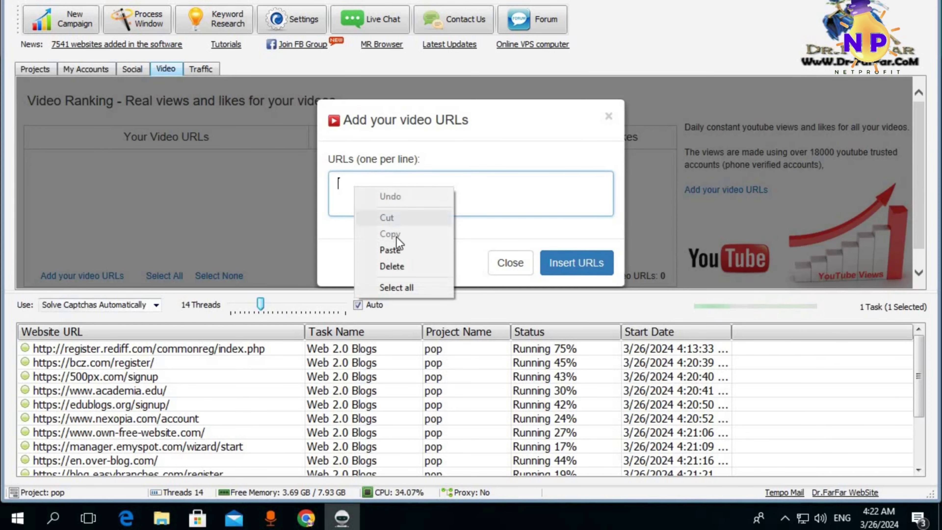
click(399, 250)
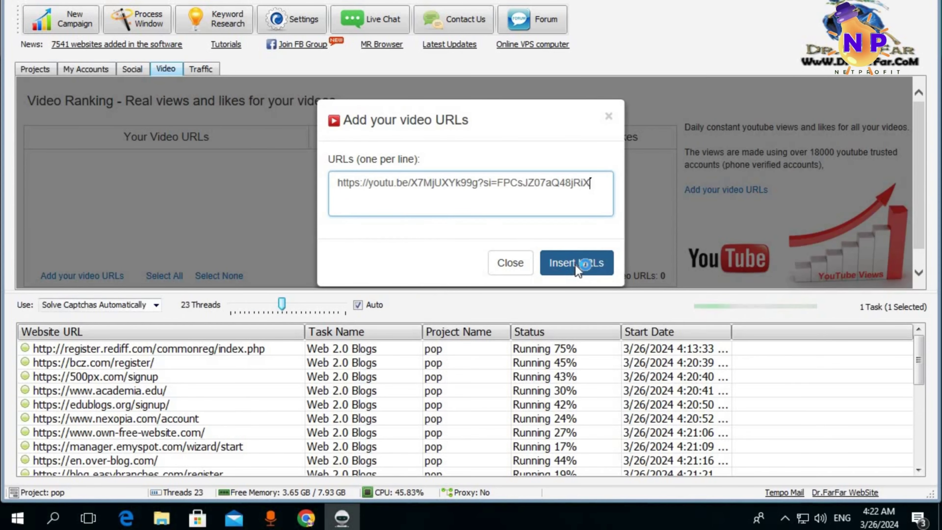
click(574, 263)
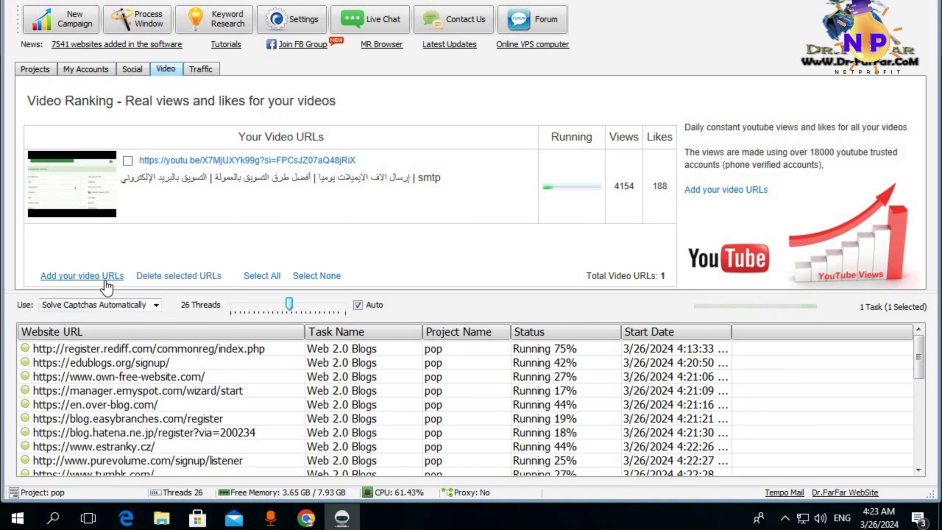
click(72, 277)
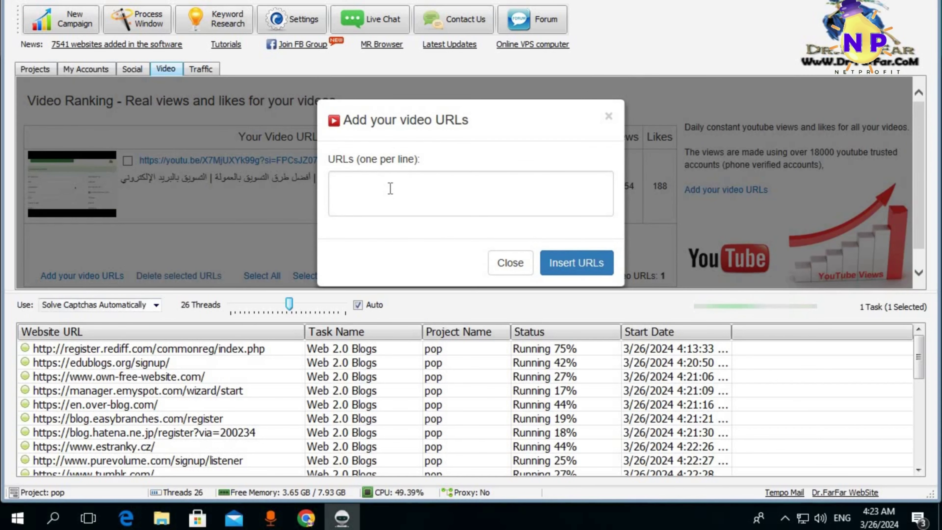
click(389, 188)
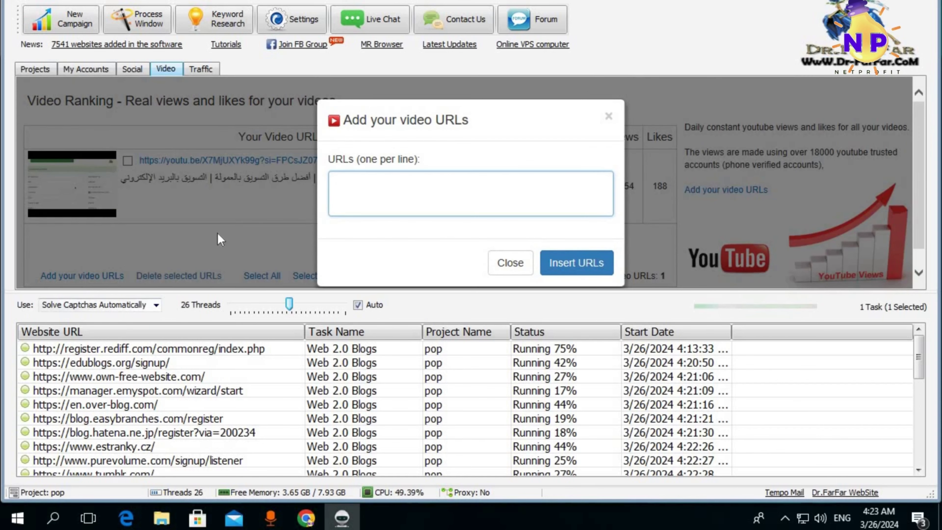
click(591, 268)
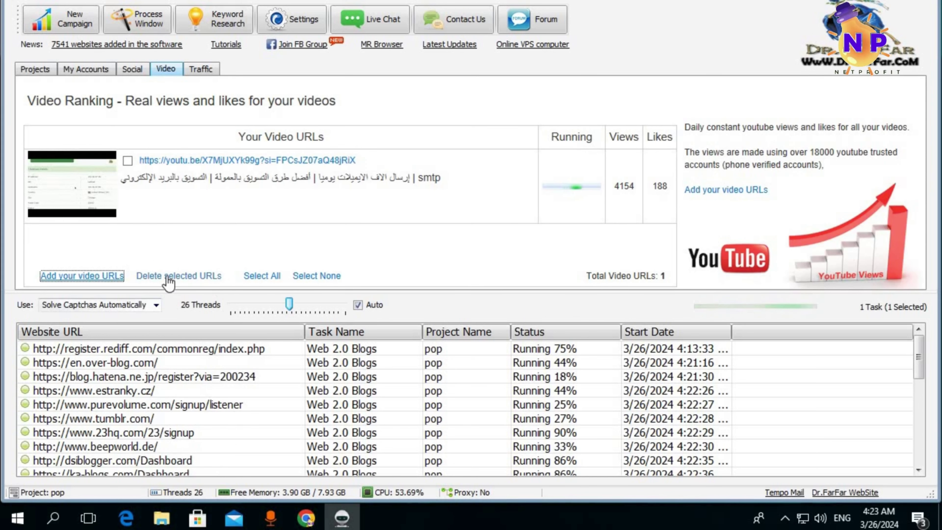
click(128, 160)
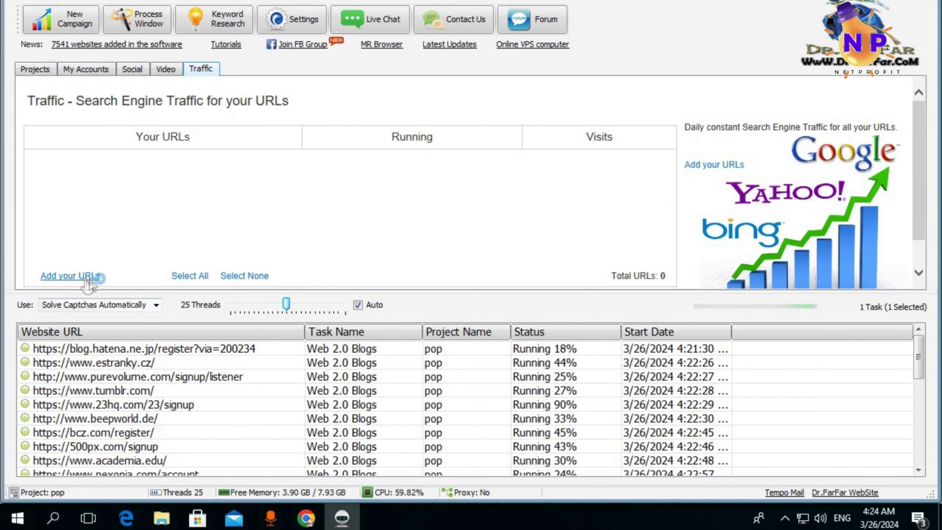
click(71, 279)
right_click(305, 186)
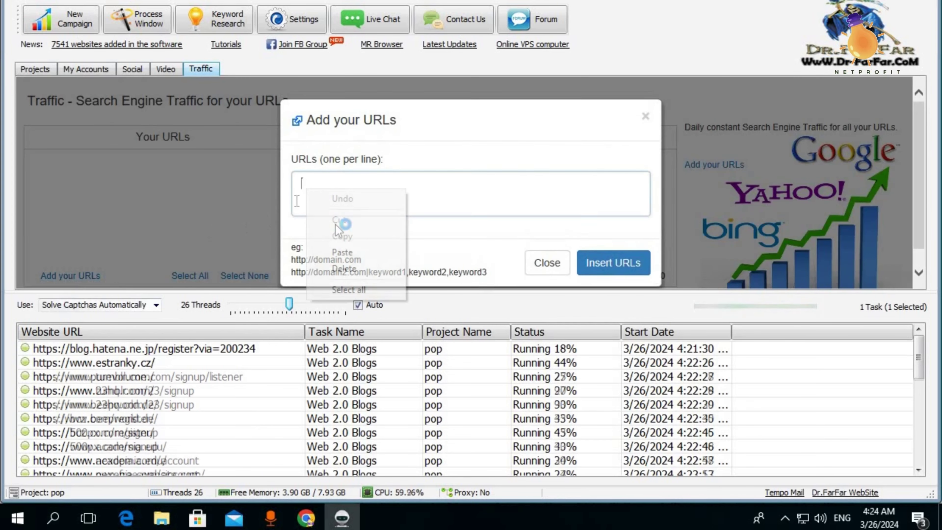
click(346, 248)
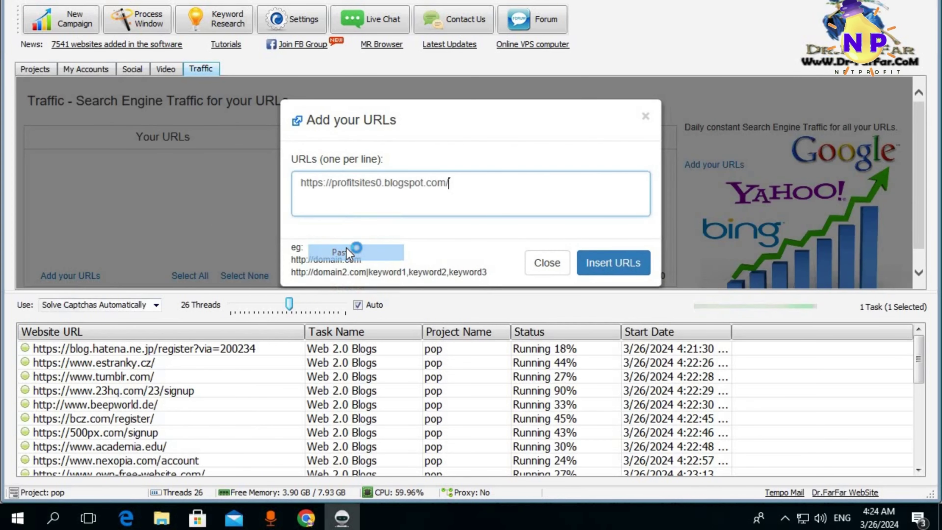
click(612, 264)
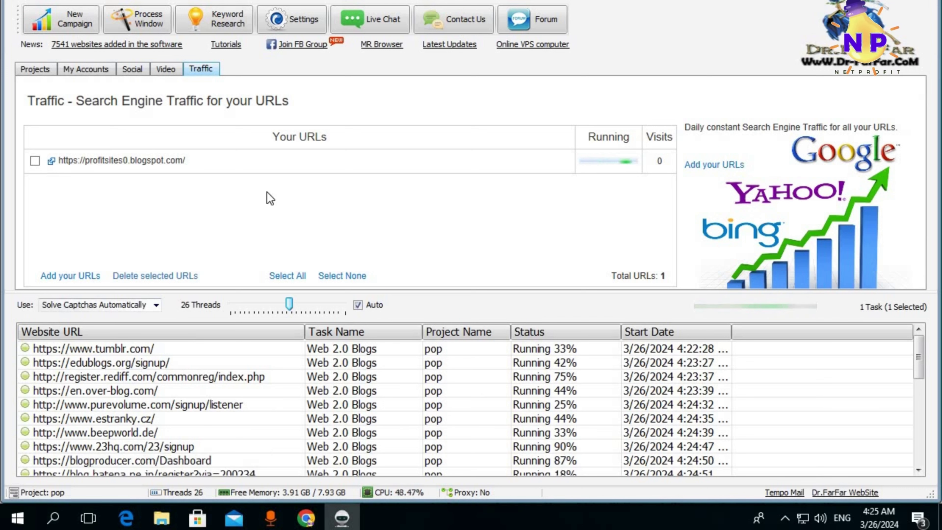
Create a new SEO campaign named mmm and review its blog post and YouTube money site URLs.
click(81, 30)
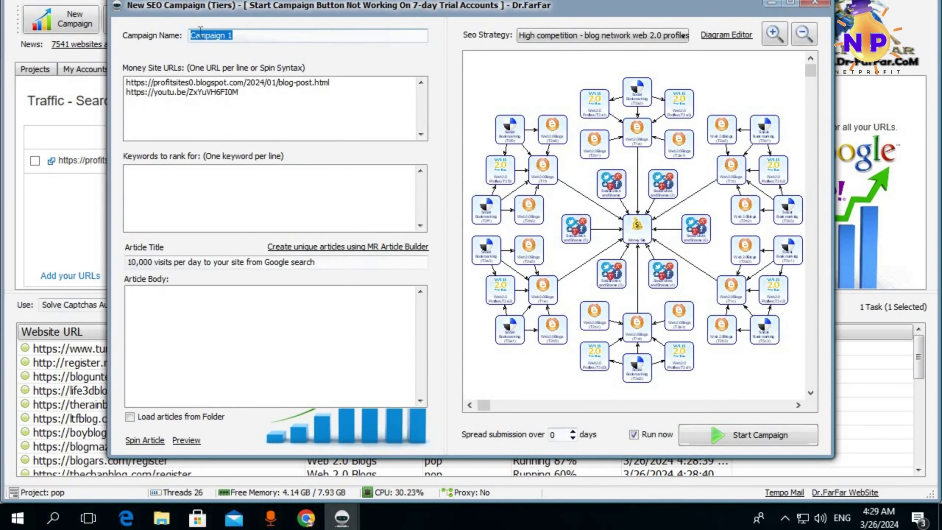
text(mmm)
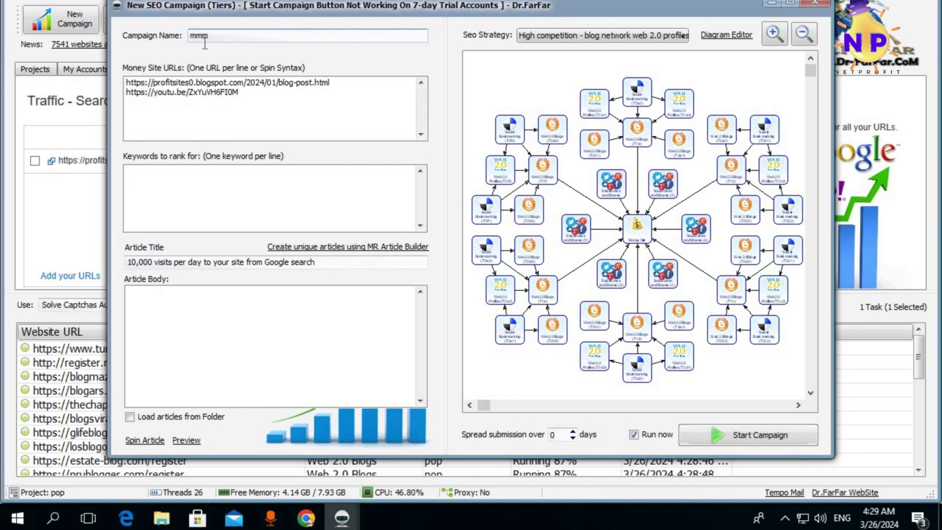
drag(330, 83, 125, 83)
click(243, 94)
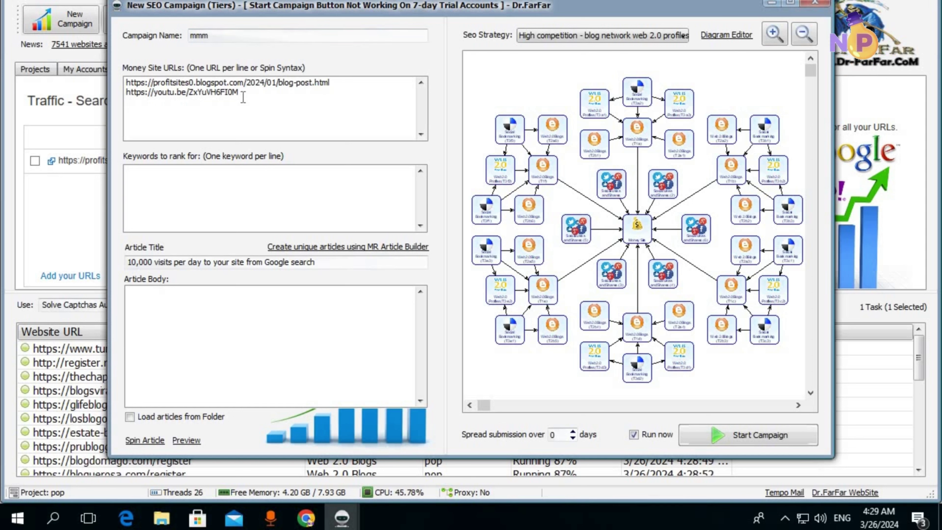
drag(241, 97, 128, 95)
click(134, 184)
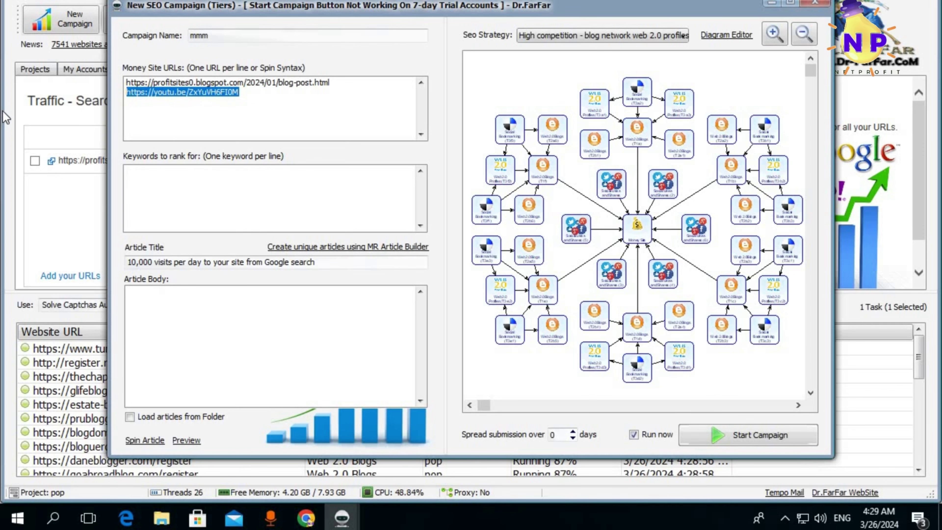
Research keywords related to "10,000 visits per day to your site from Google search" and copy the ticked ones.
click(7, 119)
click(214, 19)
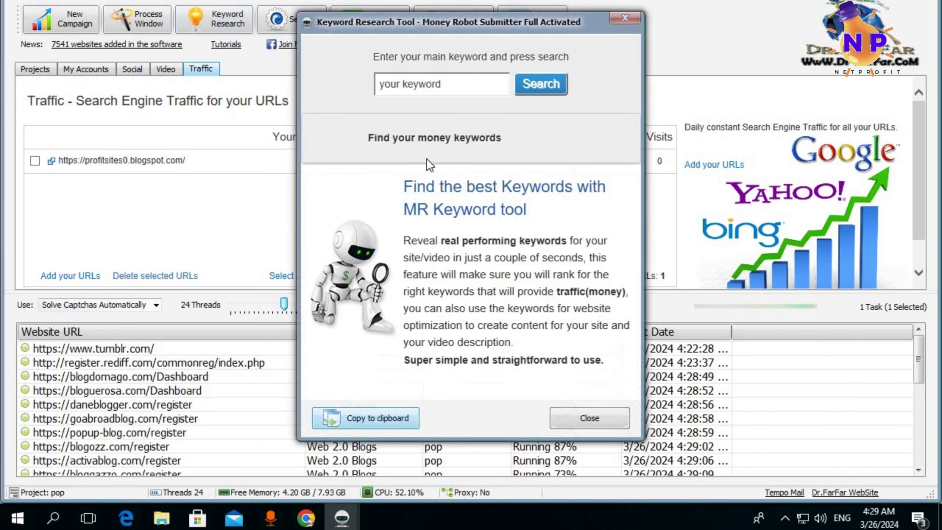
right_click(424, 84)
click(445, 126)
click(537, 86)
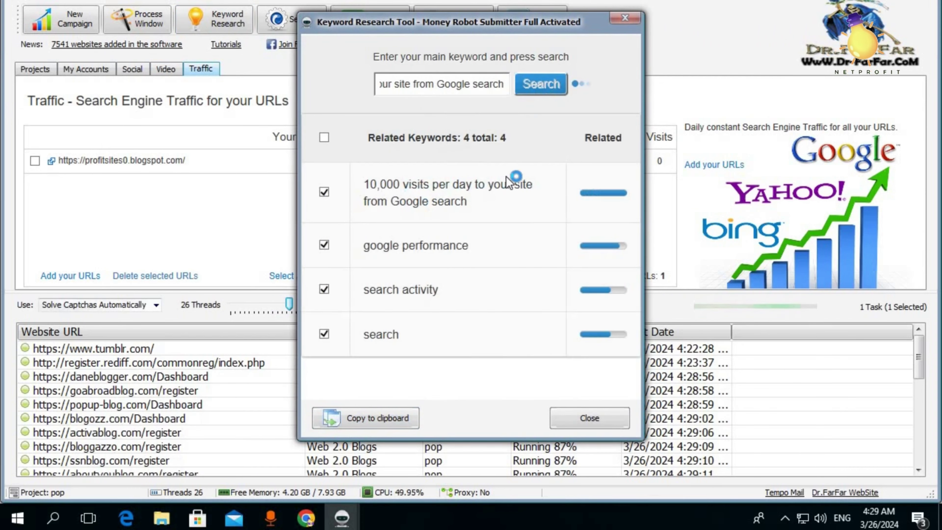
click(379, 417)
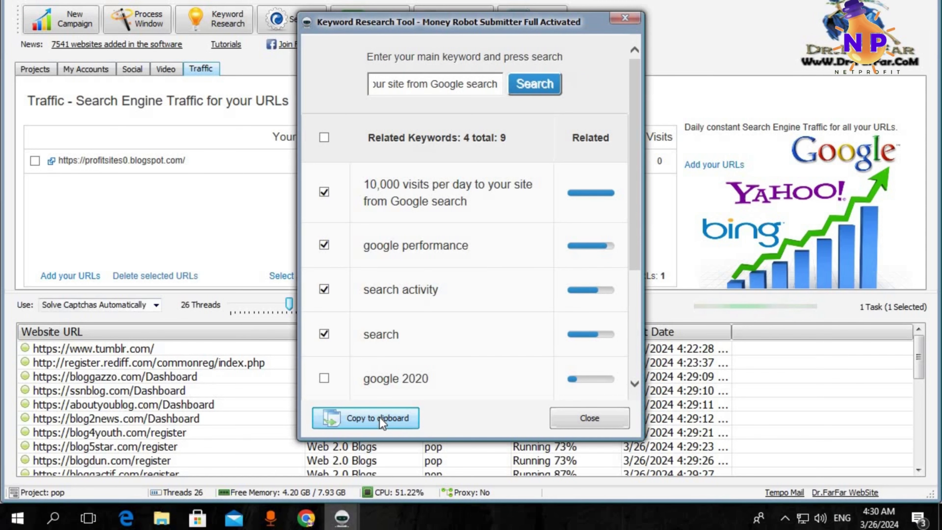
Fill the mmm campaign's keywords to rank for with the copied keyword list.
click(354, 516)
click(185, 169)
key(ctrl+v)
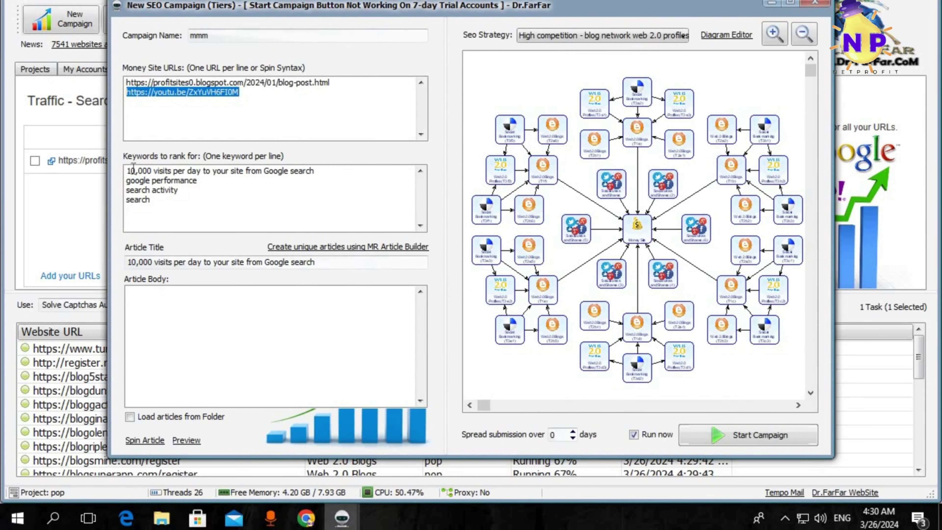
key(End)
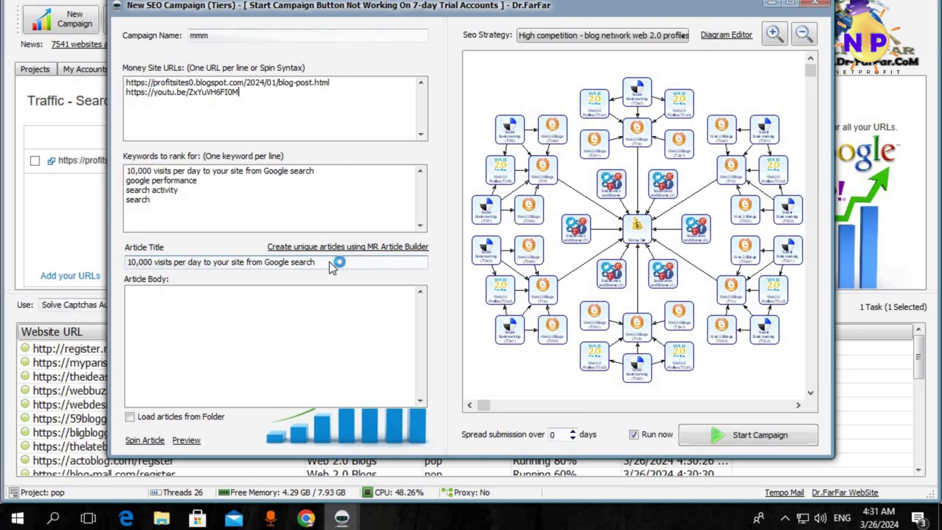
Generate a unique spun article for the mmm campaign with MR Article Builder and open its spin preview.
click(364, 247)
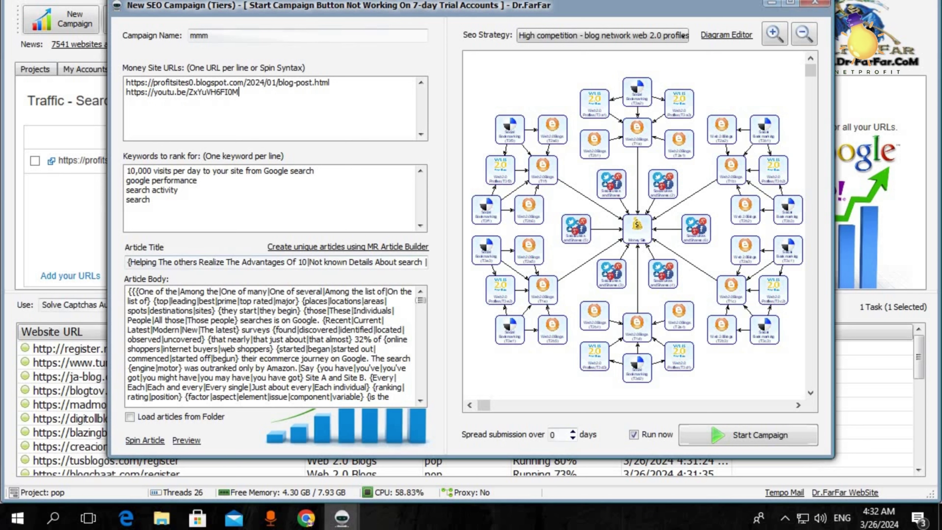
click(185, 440)
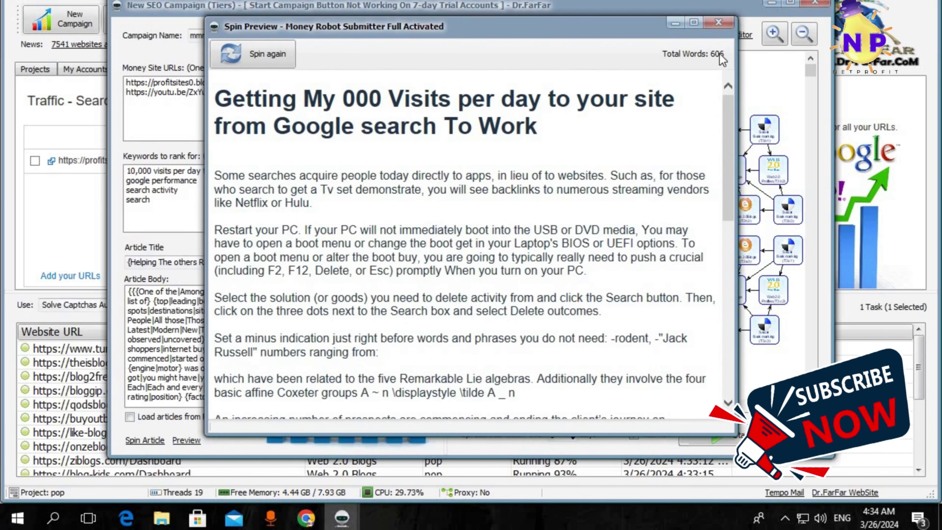
Read through the spun article preview and follow its "click here" link to look over the blog post.
click(261, 55)
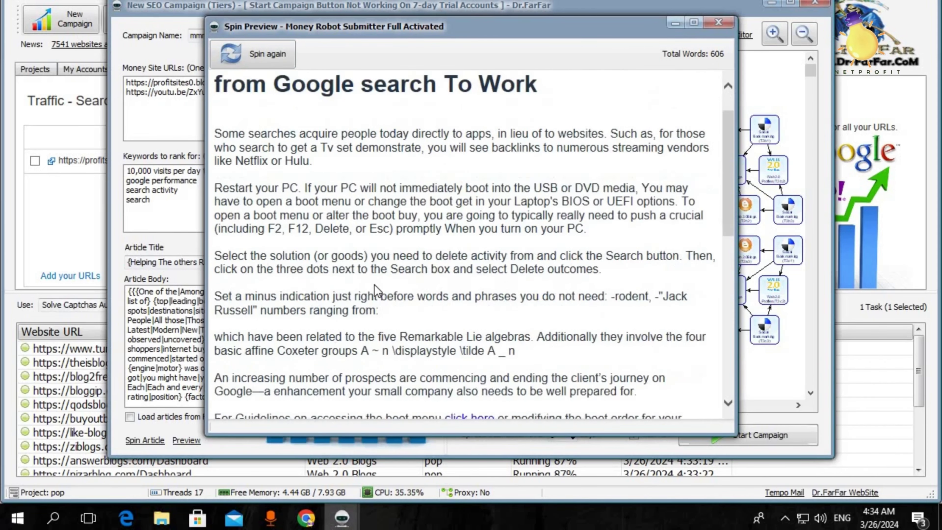
scroll(467, 245, down, 4)
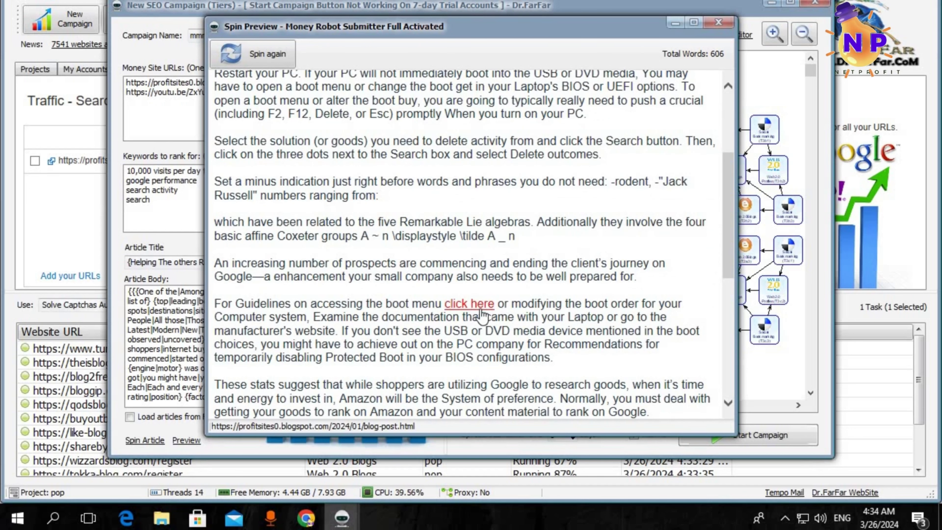
click(464, 307)
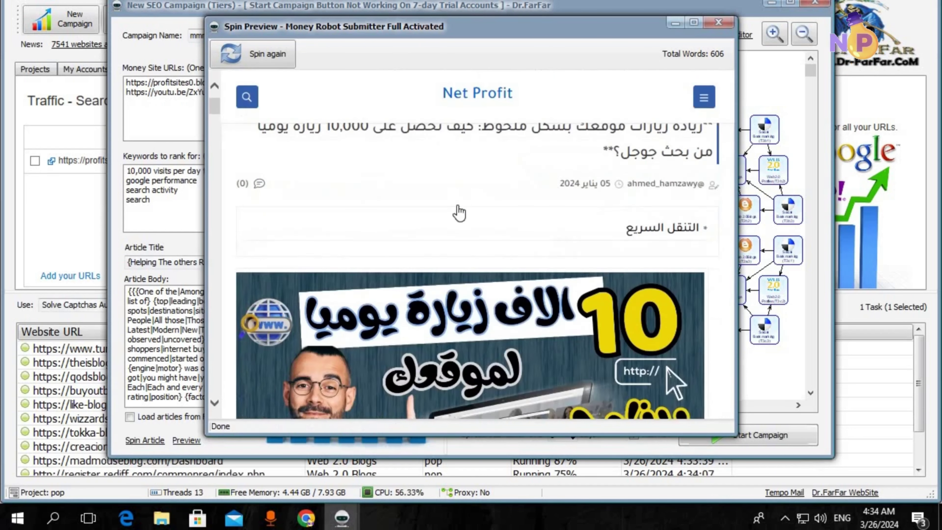
scroll(460, 215, down, 8)
scroll(460, 215, down, 15)
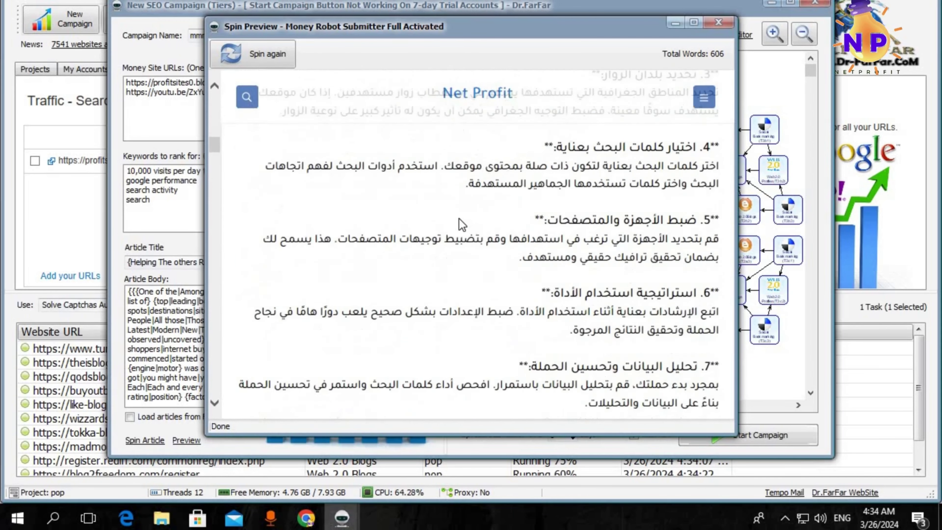
scroll(459, 220, up, 5)
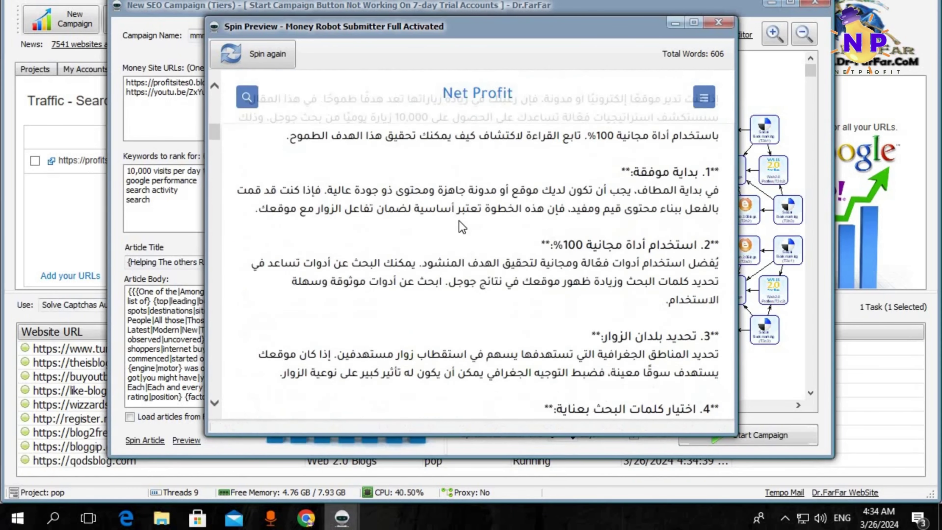
Spin the article preview again, check where its "here" link leads, and close the preview.
click(252, 54)
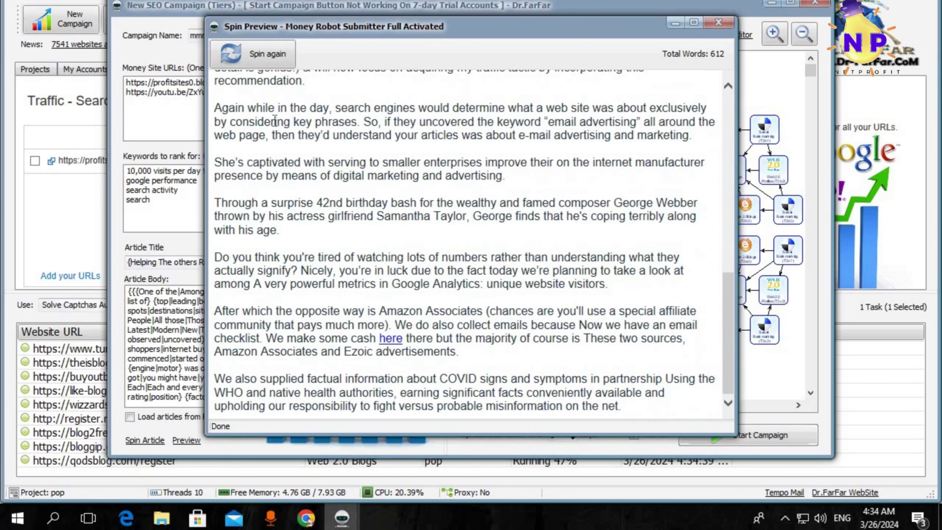
click(393, 340)
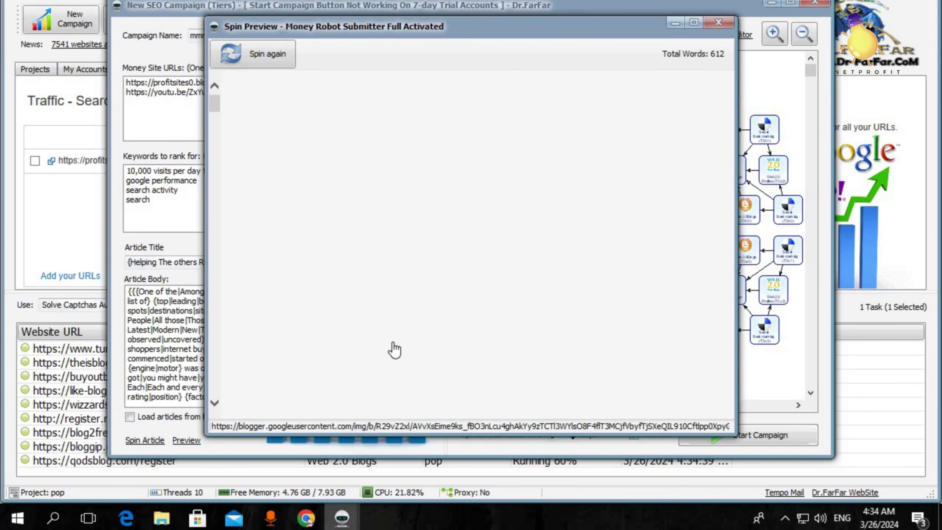
click(717, 23)
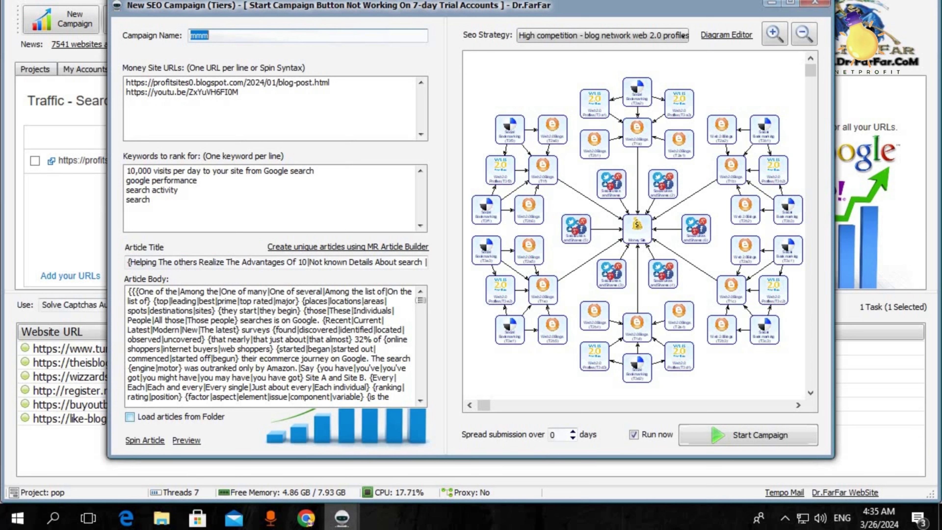
click(130, 417)
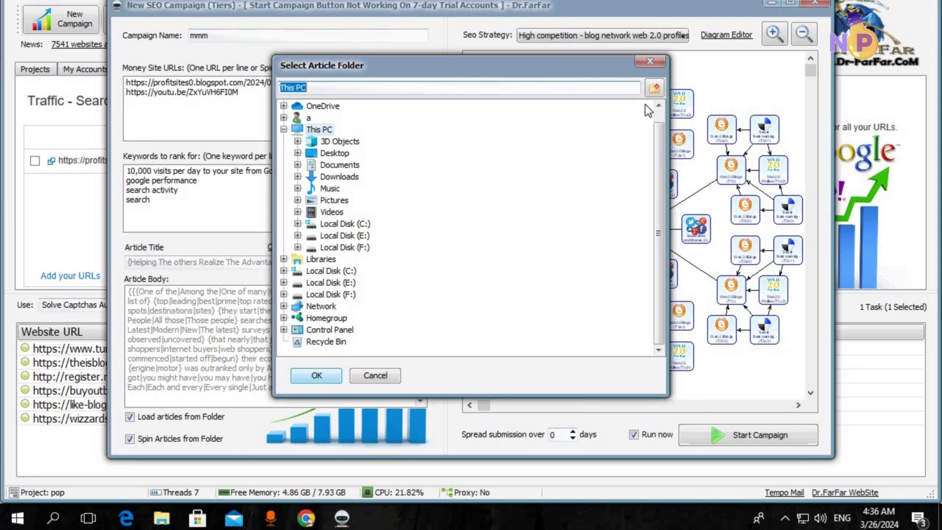
click(649, 61)
click(129, 416)
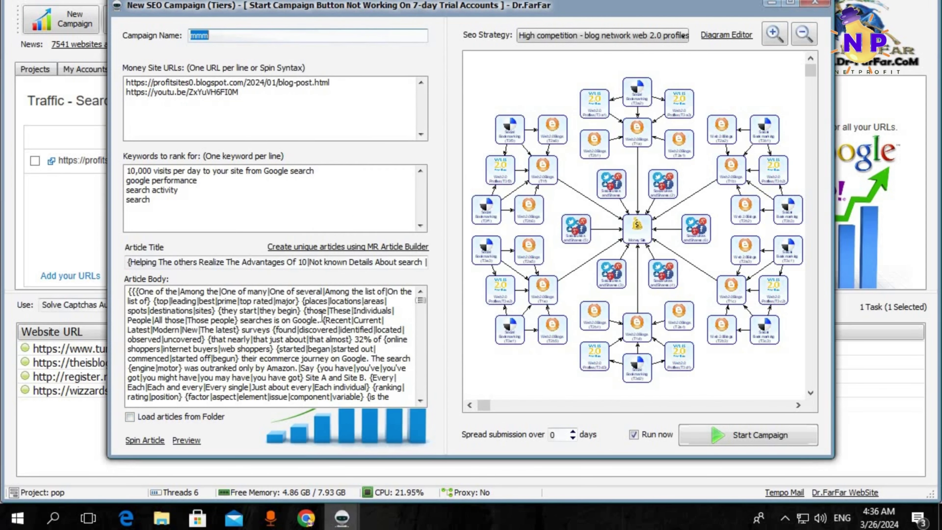
Try to start the mmm SEO campaign.
click(720, 436)
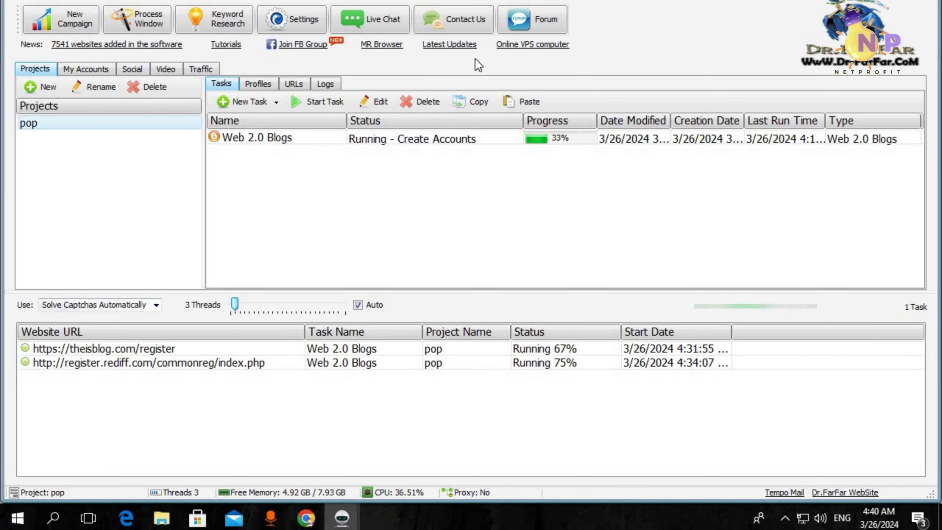
Read through the notes on the latest program updates.
click(449, 44)
scroll(345, 256, down, 10)
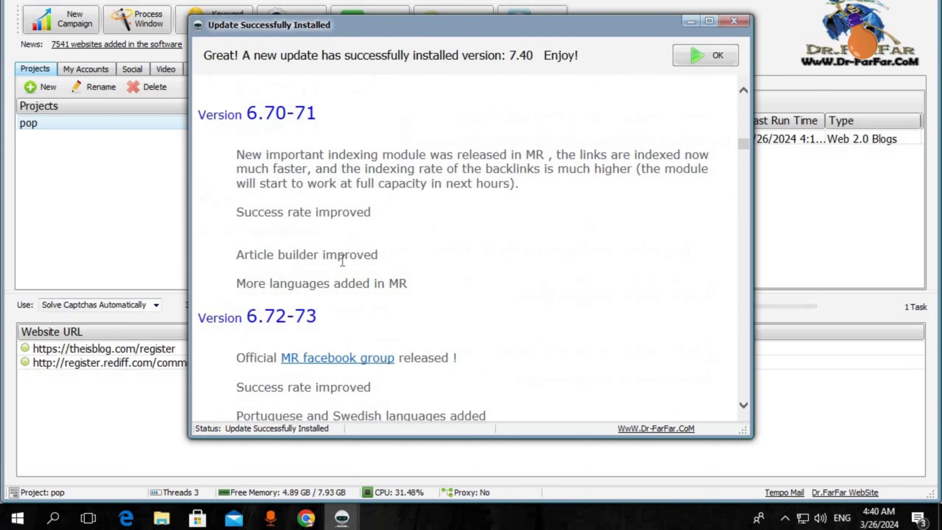
scroll(342, 260, down, 15)
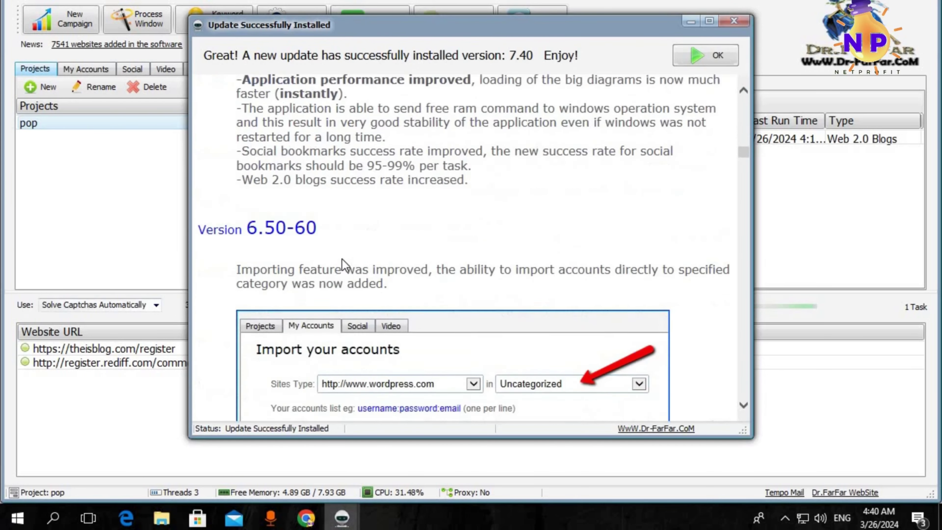
scroll(342, 260, down, 10)
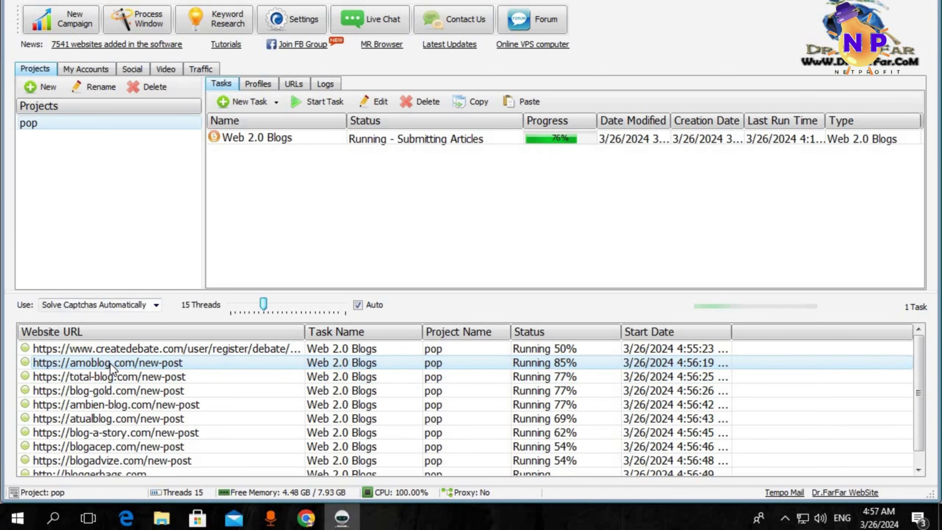
Open the Web 2.0 Blogs task in project "pop" to check the submission status of its websites.
double_click(111, 363)
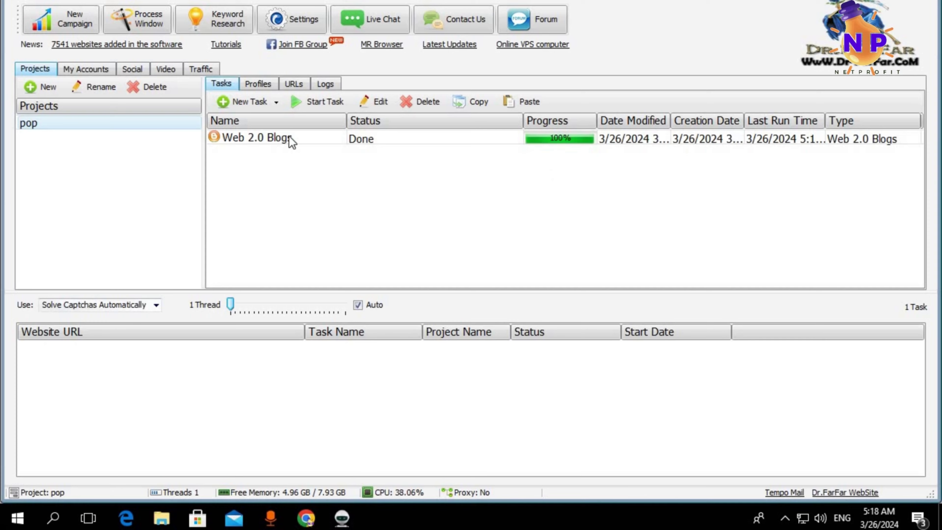
click(289, 136)
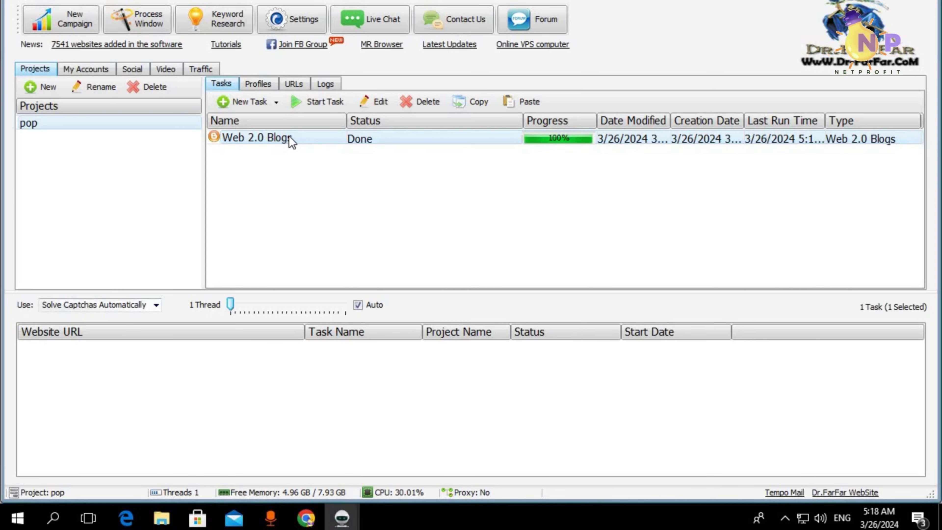
double_click(289, 138)
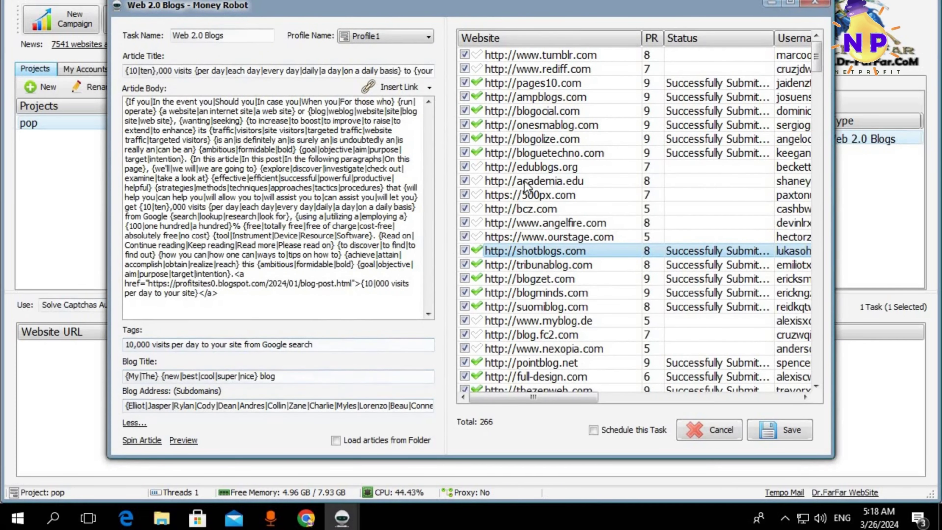
Review the submission status of the websites further down the Web 2.0 Blogs task's list.
scroll(572, 208, down, 20)
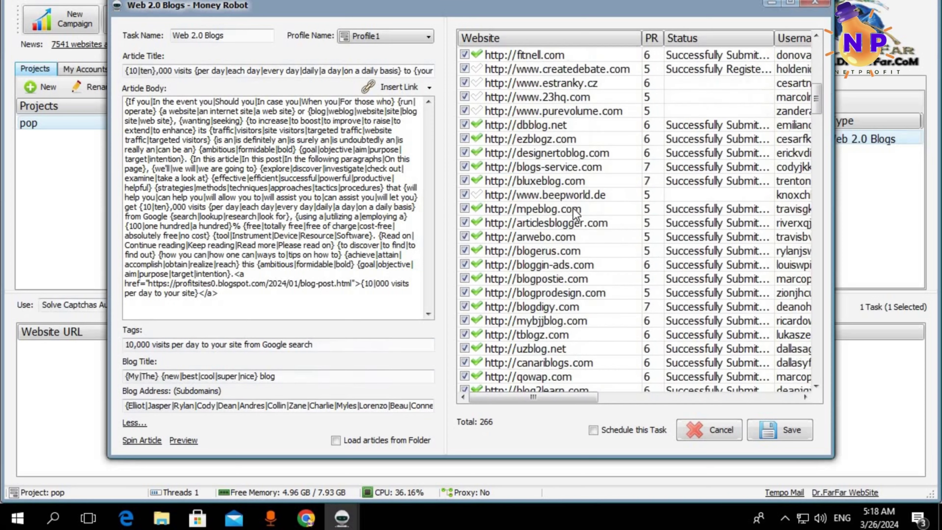
scroll(573, 209, down, 5)
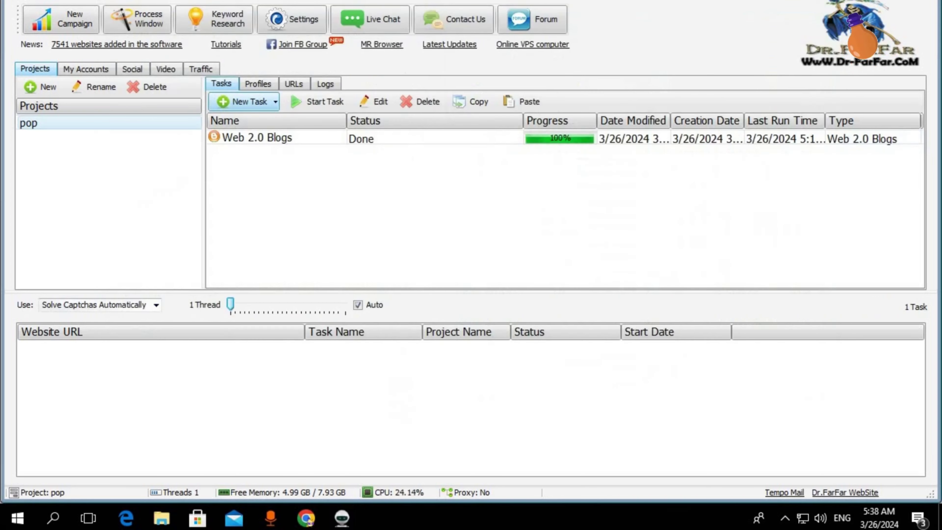
Create a Social Likes and Shares task in project "pop" and start its list of websites to receive likes and shares.
click(267, 105)
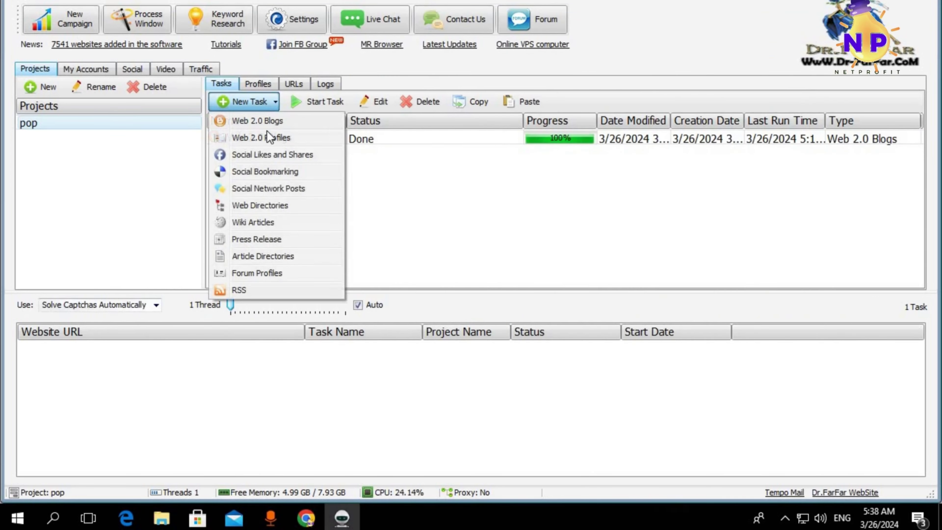
click(269, 161)
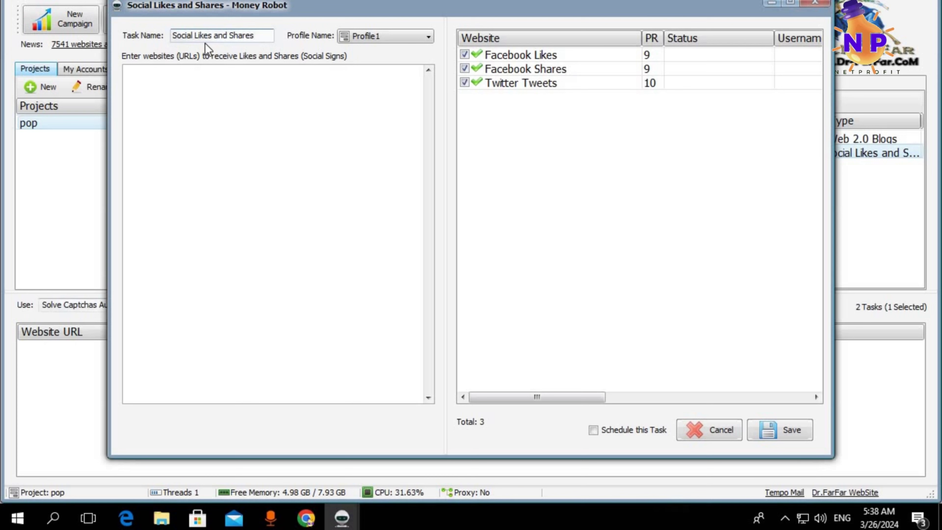
click(286, 115)
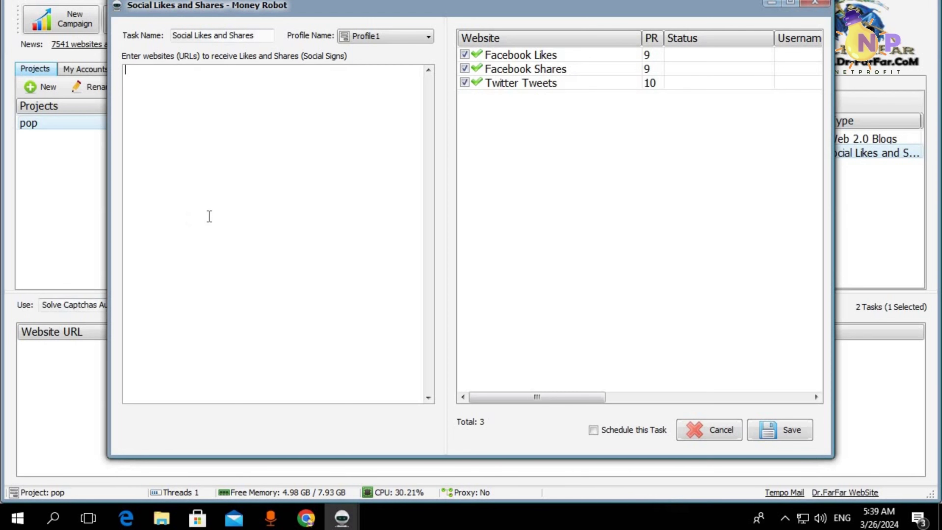
key(alt+Tab)
right_click(209, 339)
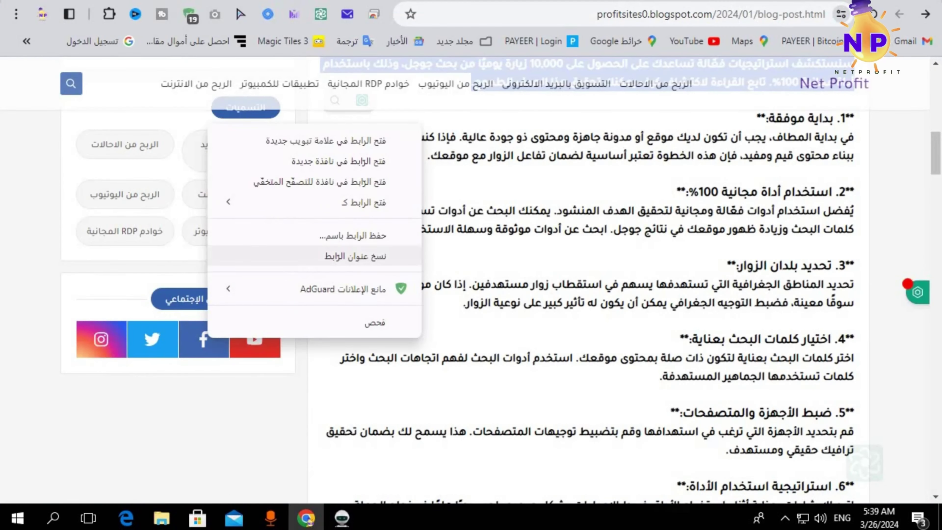
click(355, 256)
key(alt+Tab)
right_click(146, 71)
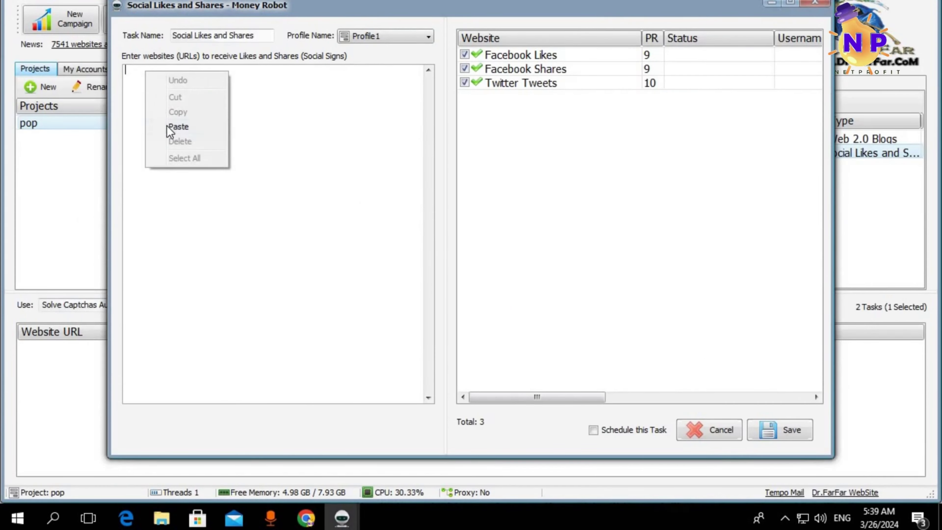
key(alt+Tab)
right_click(203, 339)
key(alt+Tab)
right_click(150, 86)
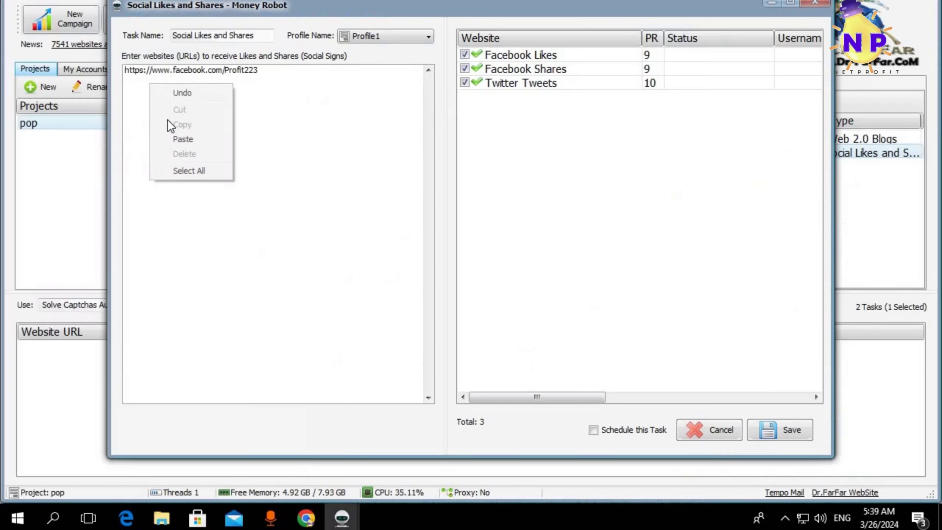
key(alt+Tab)
right_click(159, 343)
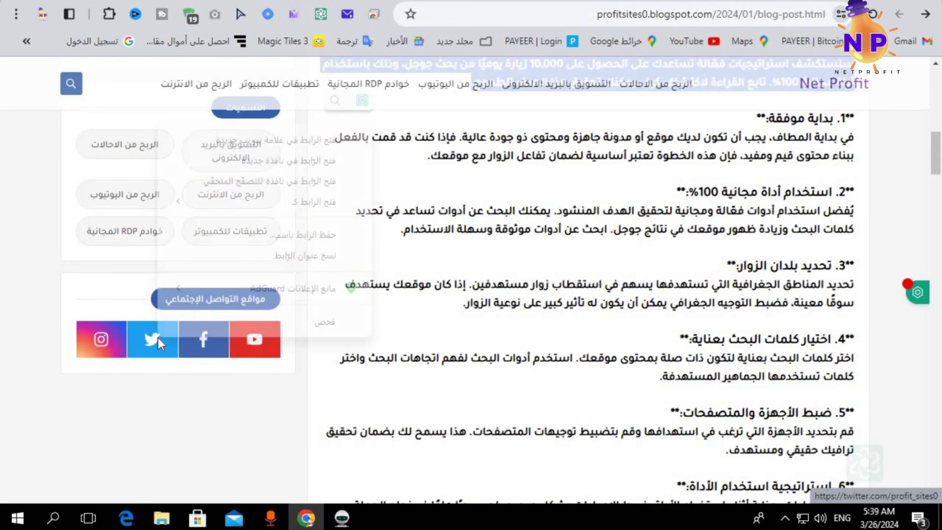
click(304, 256)
key(alt+Tab)
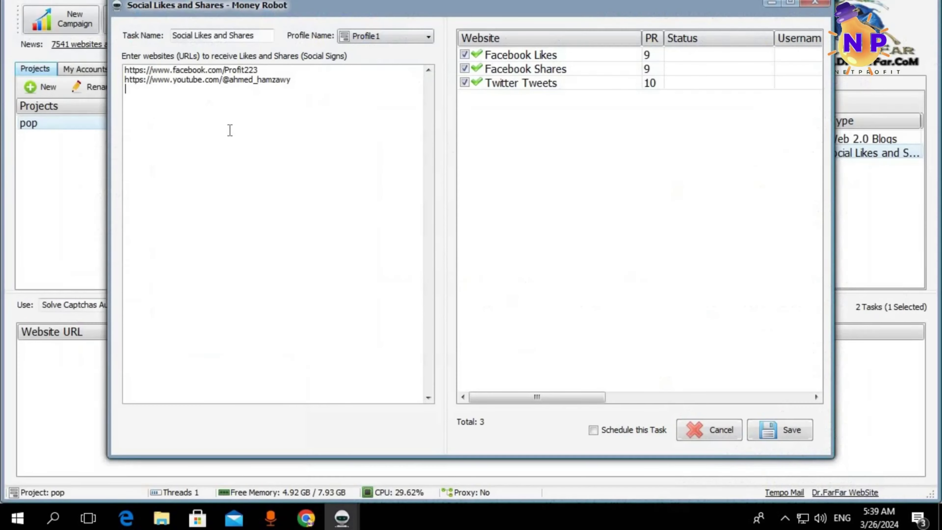
right_click(138, 94)
click(169, 149)
key(alt+Tab)
right_click(107, 340)
click(258, 266)
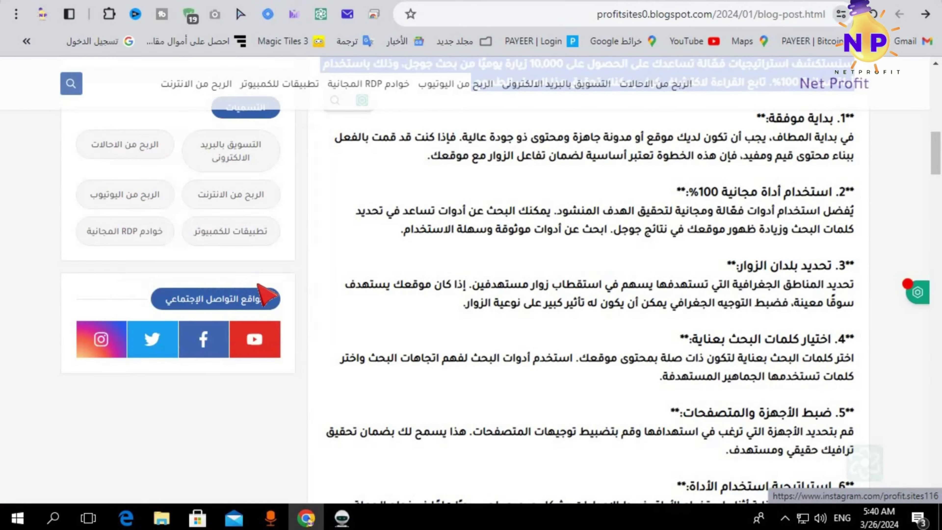
key(alt+Tab)
key(ctrl+v)
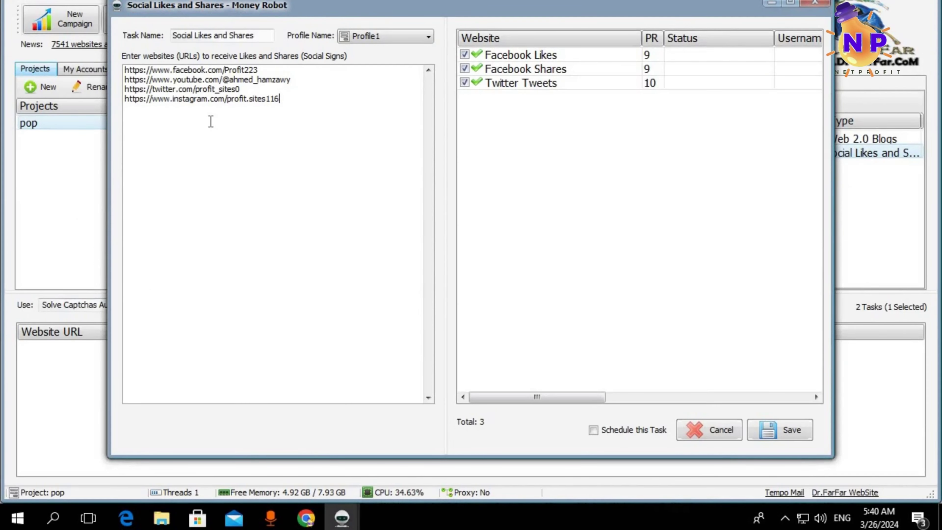
Save the Social Likes and Shares task and start running it.
click(791, 430)
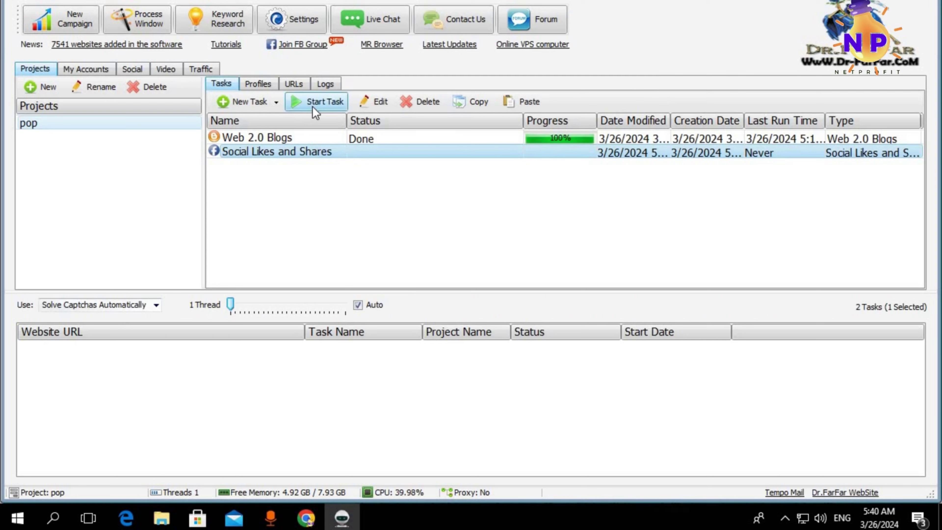
click(323, 104)
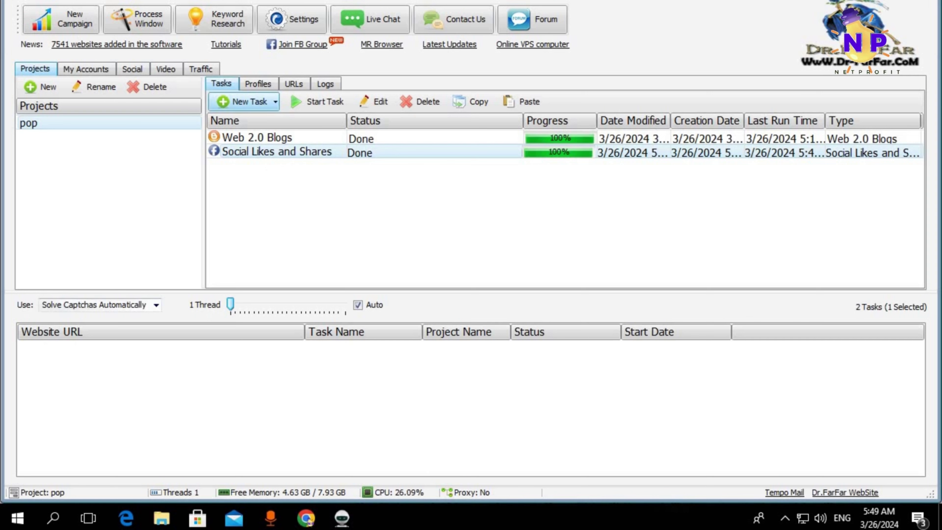
Open the choice of task types for adding another task to project "pop".
click(250, 100)
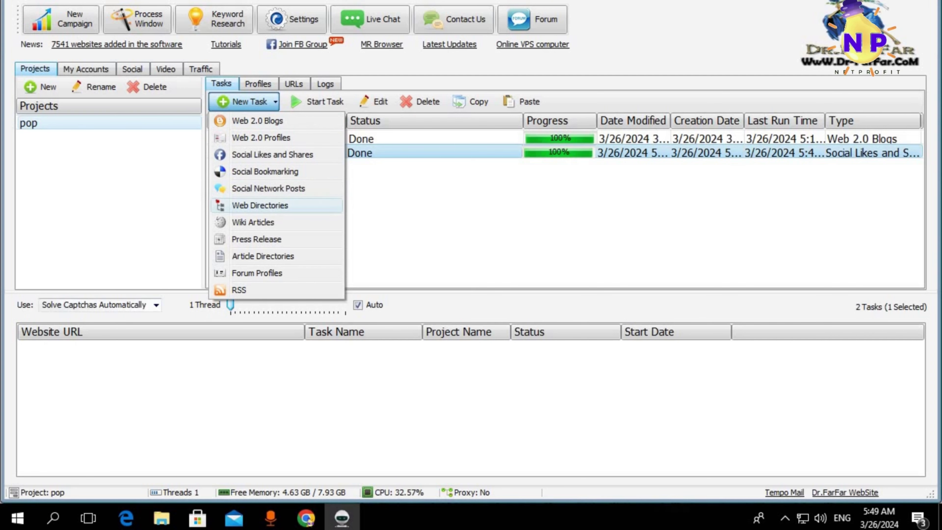